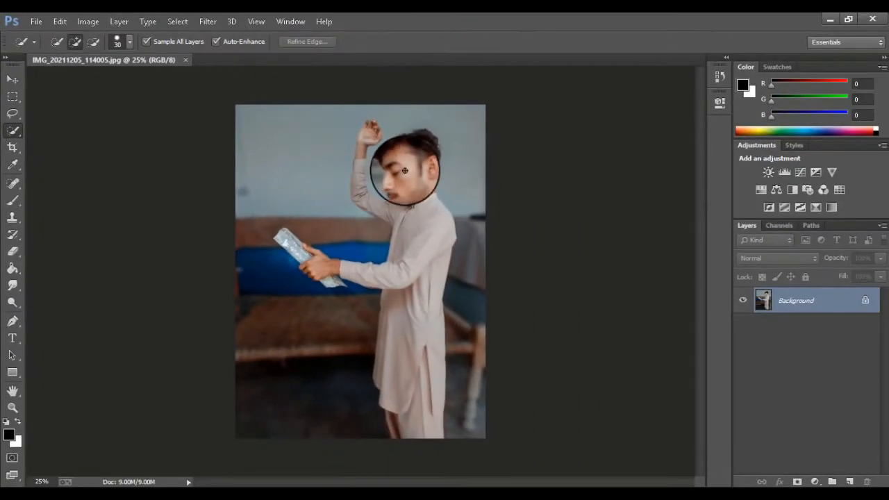
Select the man's head, torso and raised arm with Quick Selection, leaving out the wall between his face and arm.
scroll(564, 170, "up", 2)
mouse_move(363, 152)
left_mouse_down()
mouse_move(443, 138)
mouse_move(418, 219)
mouse_move(395, 178)
mouse_move(426, 283)
mouse_move(402, 288)
left_mouse_up()
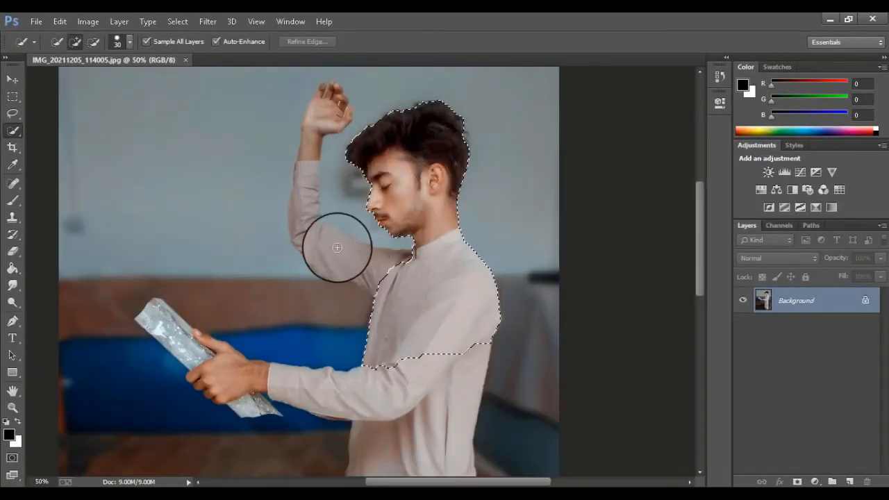
mouse_move(337, 247)
left_mouse_down()
mouse_move(305, 206)
mouse_move(306, 168)
mouse_move(334, 105)
left_mouse_up()
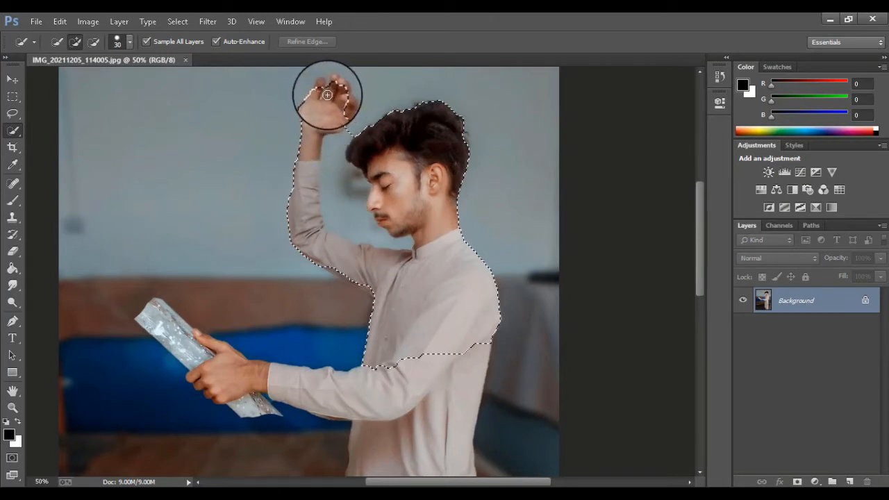
left_click(348, 116)
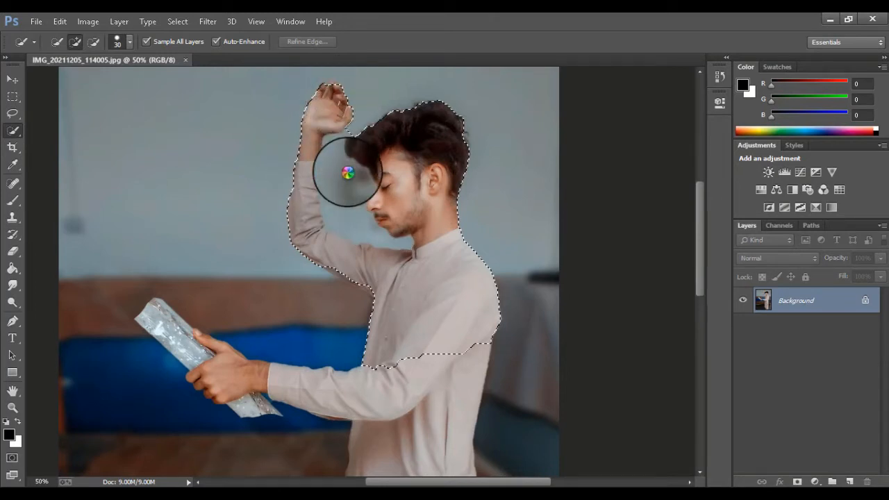
mouse_move(342, 139)
left_mouse_down()
mouse_move(357, 202)
mouse_move(407, 248)
left_mouse_up()
left_click_drag(405, 338, 431, 236)
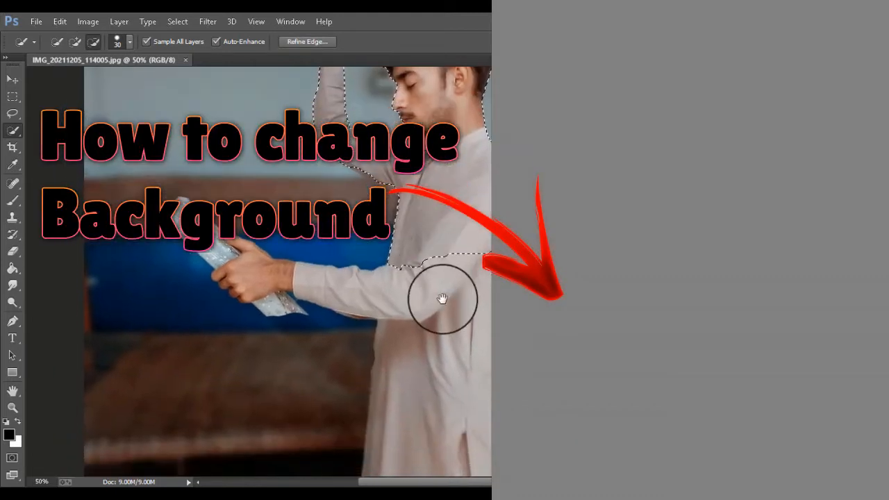
left_click_drag(419, 297, 425, 365)
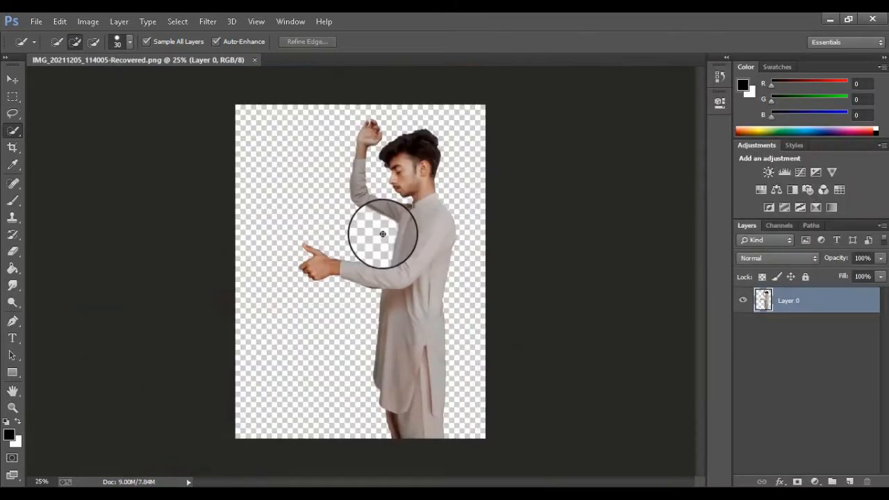
Move the man's cutout from the recovered PNG document into the hathi.jpg elephant image.
left_click(15, 253)
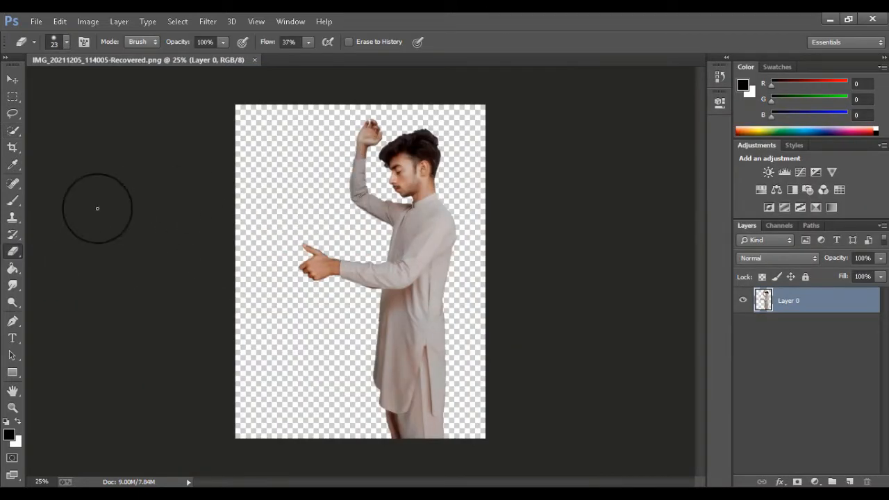
left_click(11, 77)
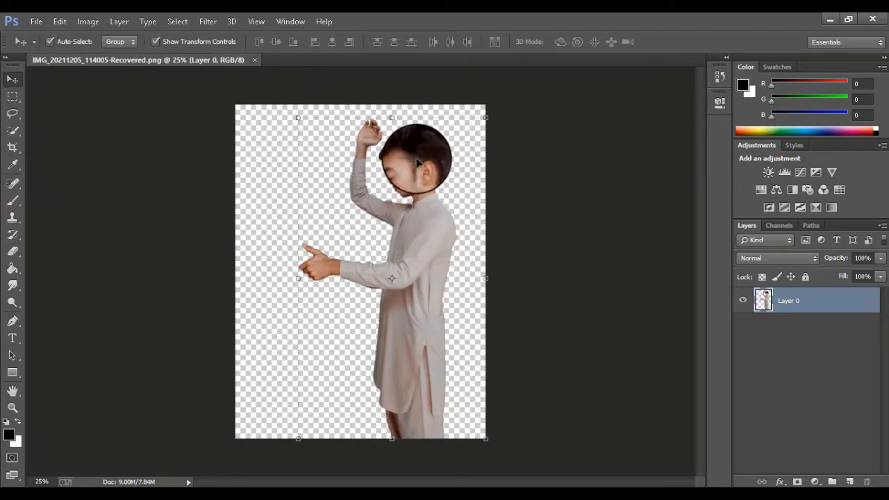
left_click_drag(406, 157, 339, 200)
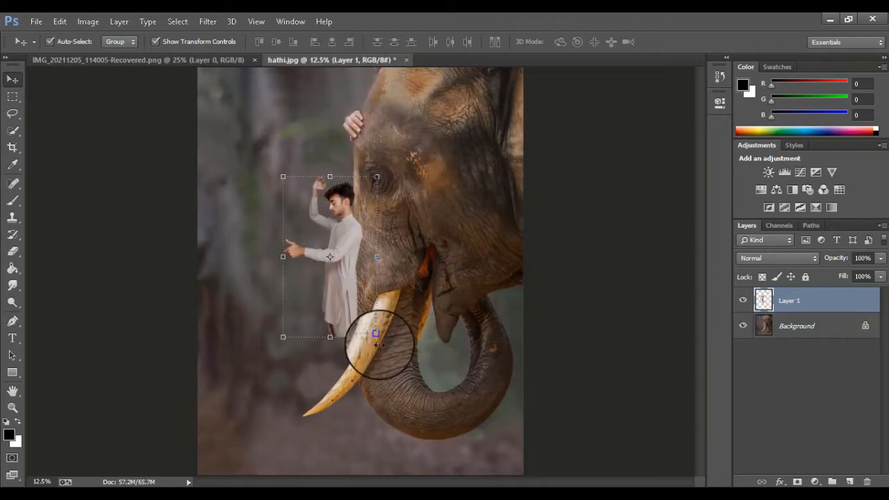
Scale the man's layer up to about 238% and shift it over the elephant's face.
left_click_drag(379, 343, 460, 475)
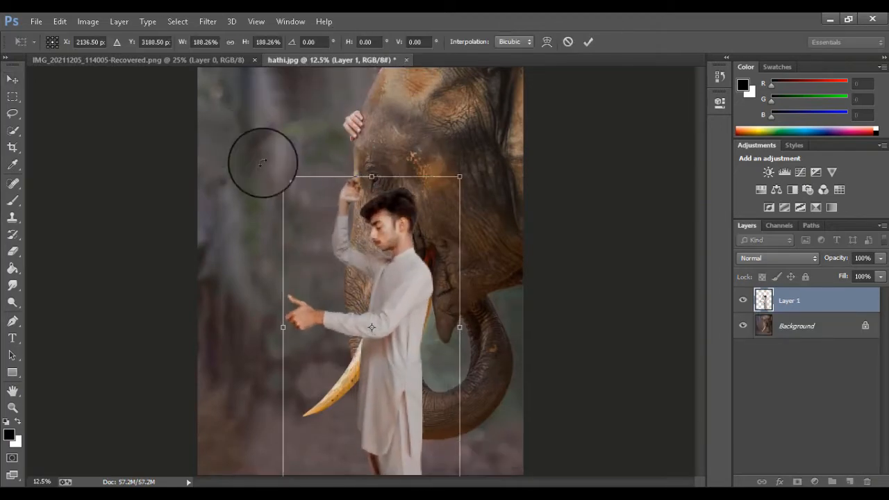
left_click_drag(276, 173, 231, 101)
left_click_drag(375, 212, 355, 209)
Flip the man horizontally, then place him in front of the elephant rotated by about 6.7°.
right_click(356, 211)
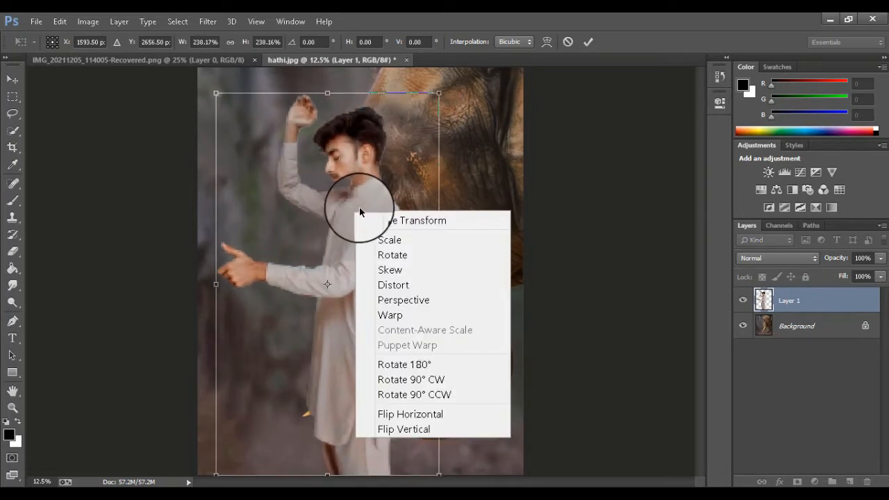
left_click(392, 413)
left_click_drag(314, 229, 272, 280)
left_click_drag(337, 115, 379, 101)
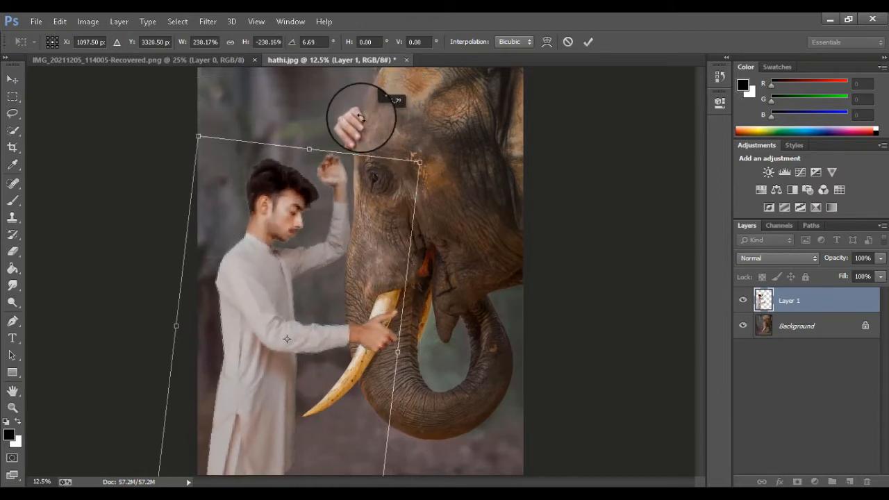
Enlarge the man to about 266% width with an 11.24° tilt, and apply the transform with his raised hand near the existing fingers.
left_click_drag(201, 132, 188, 97)
left_click_drag(234, 145, 270, 207)
left_click_drag(444, 266, 449, 275)
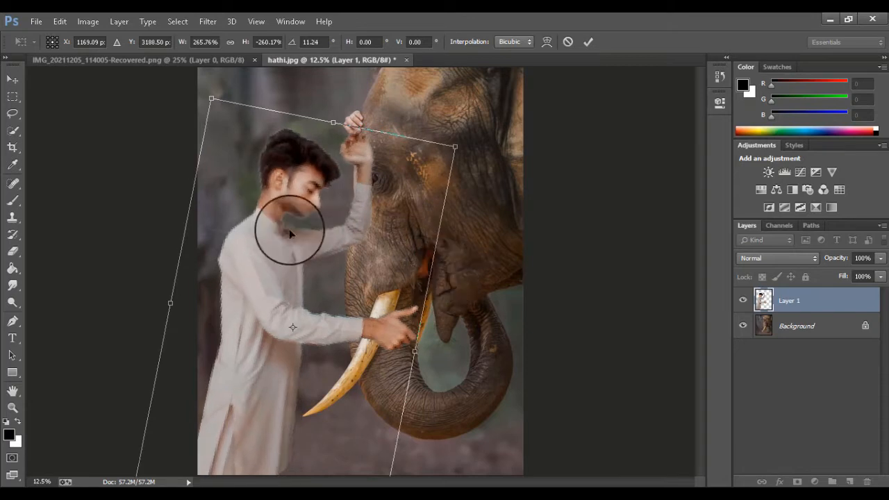
mouse_move(288, 232)
left_mouse_down()
mouse_move(271, 233)
mouse_move(276, 225)
left_mouse_up()
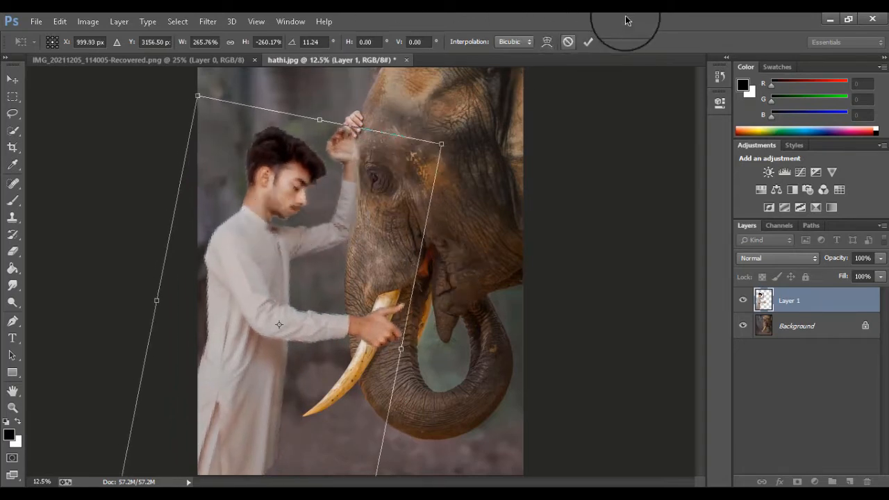
left_click(588, 43)
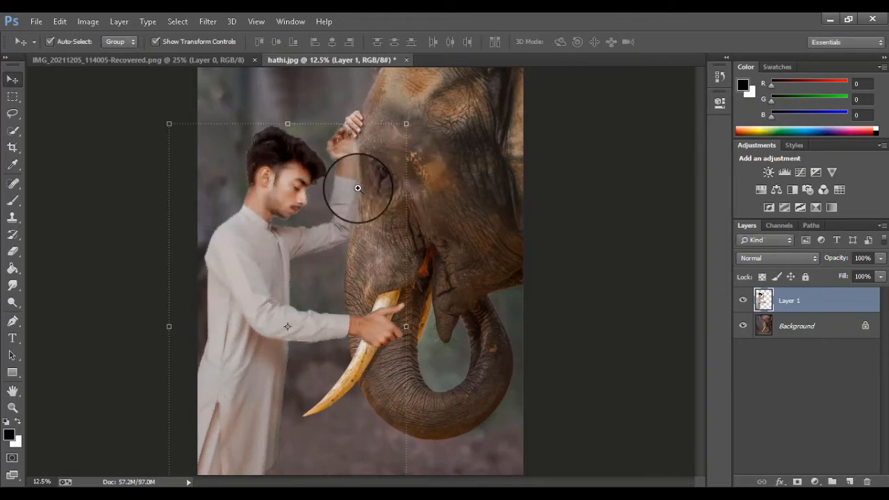
Lower the opacity of the man's layer to 62%.
scroll(356, 182, "up", 1)
left_click(357, 210, "ctrl")
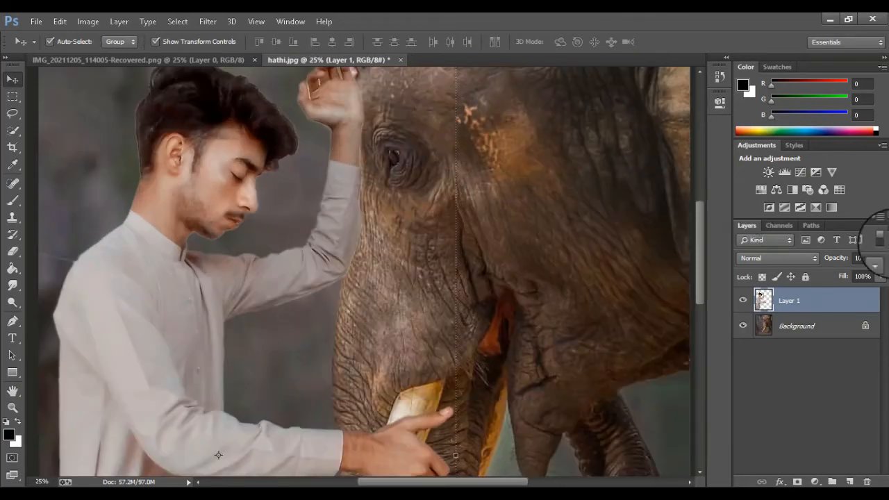
left_click_drag(461, 210, 450, 277)
left_click(875, 273)
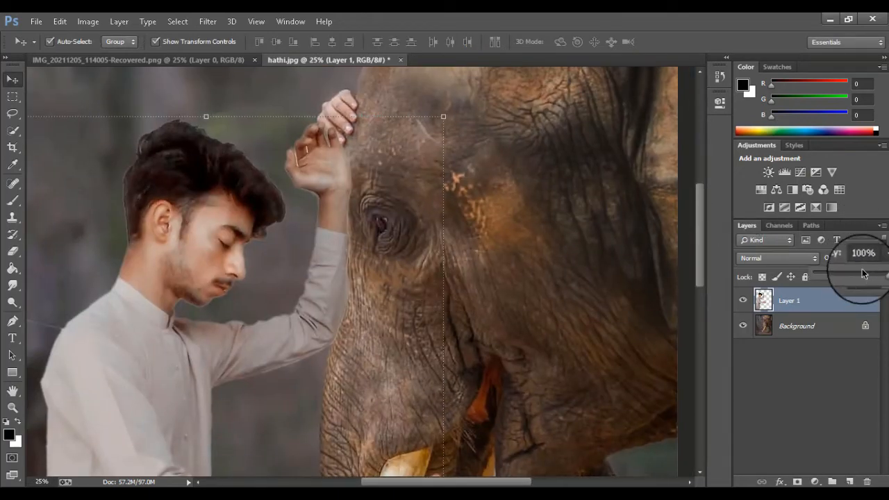
left_click_drag(880, 273, 855, 274)
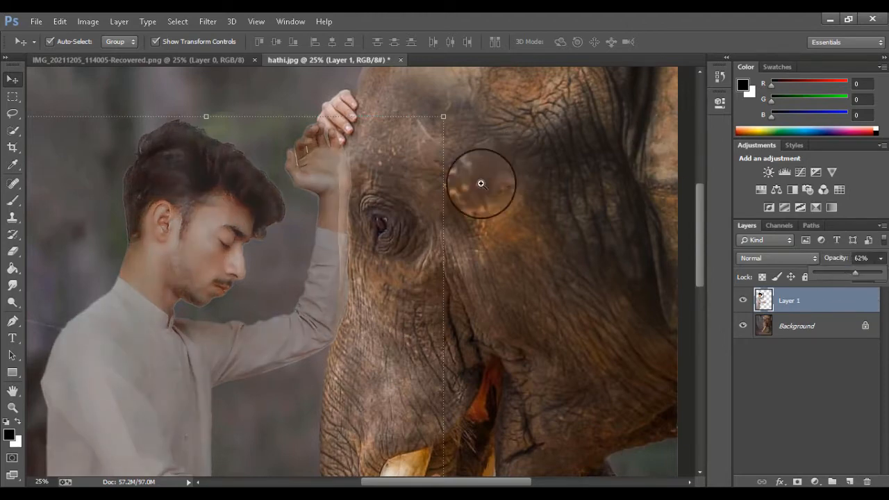
Trace the front edge of the elephant's face with the Polygonal Lasso, from the man's elbow up to the fingers on its forehead.
left_click(312, 209, "ctrl")
left_click(12, 114)
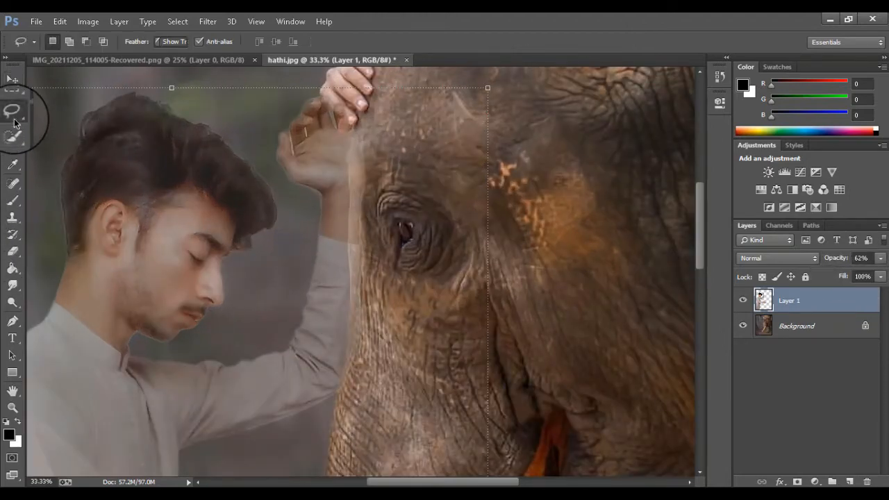
left_click(43, 125)
left_click(351, 381, "ctrl")
left_click(345, 410, "ctrl")
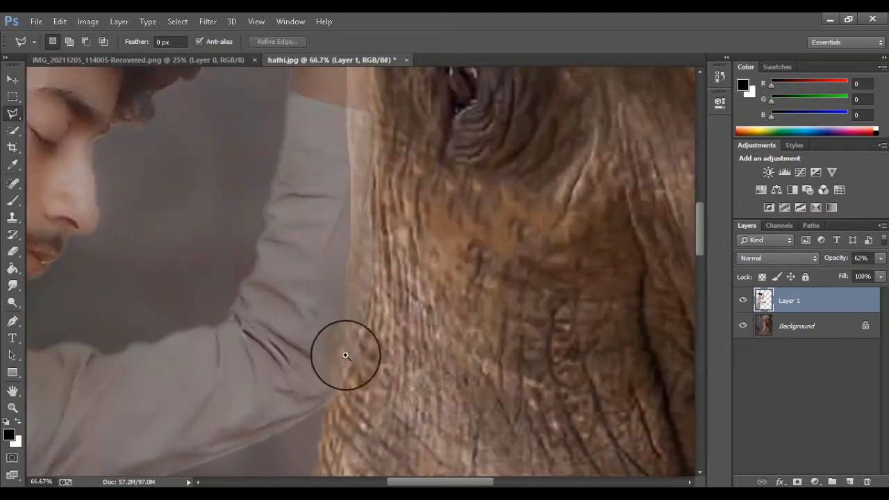
left_click(334, 393, "ctrl")
left_click(314, 420)
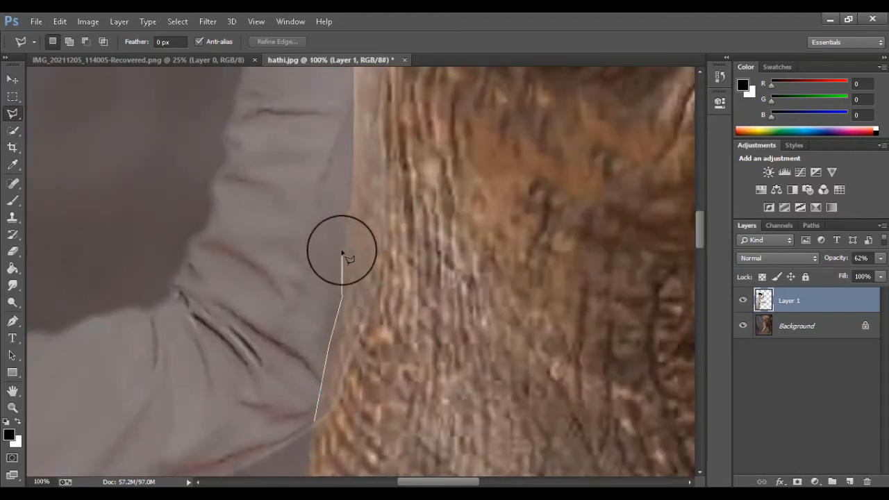
scroll(362, 162, "up", 5)
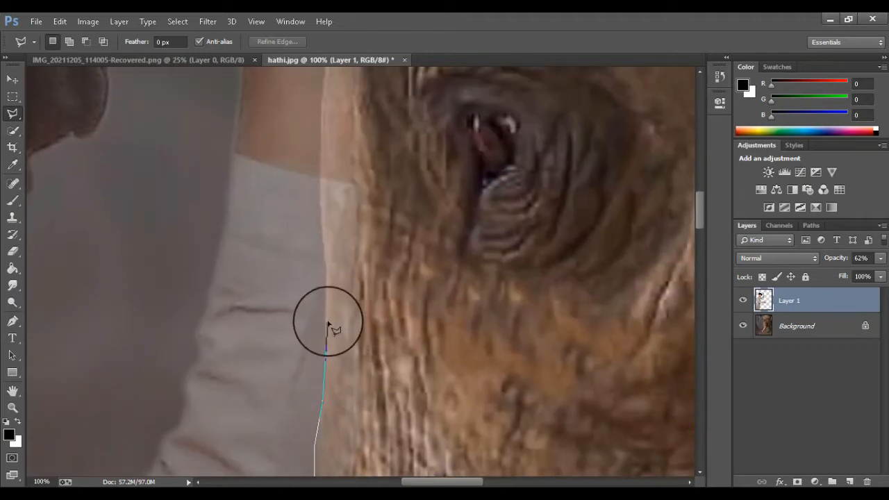
scroll(325, 270, "up", 5)
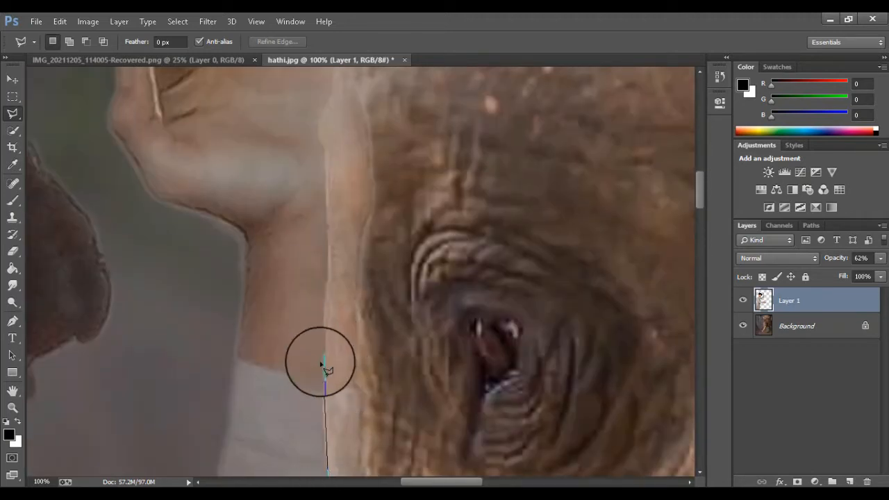
scroll(329, 284, "up", 4)
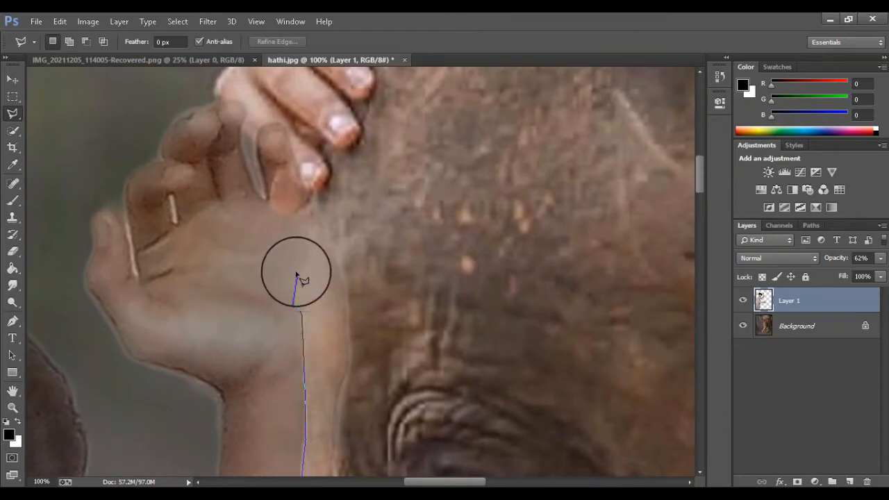
left_click_drag(321, 241, 297, 346)
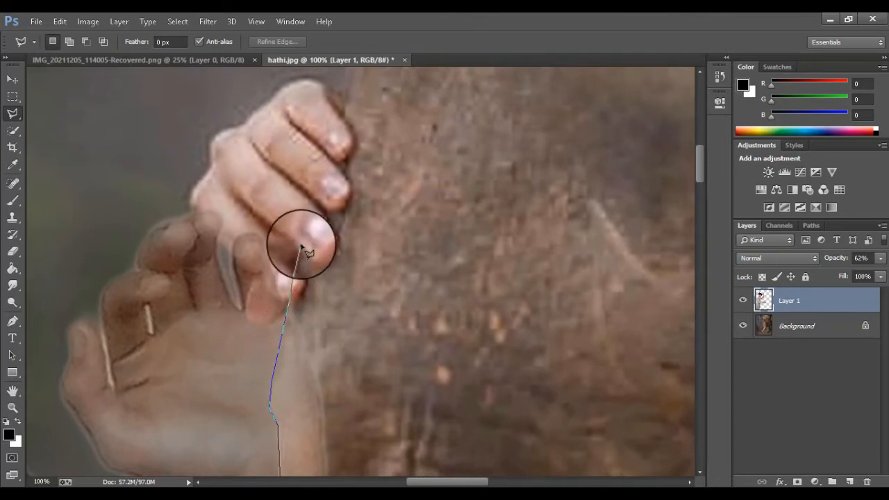
Close the lasso outline down past the elephant's eye and cheek, back to the starting point at the man's elbow.
left_click(345, 144, "alt")
left_click(368, 186, "alt")
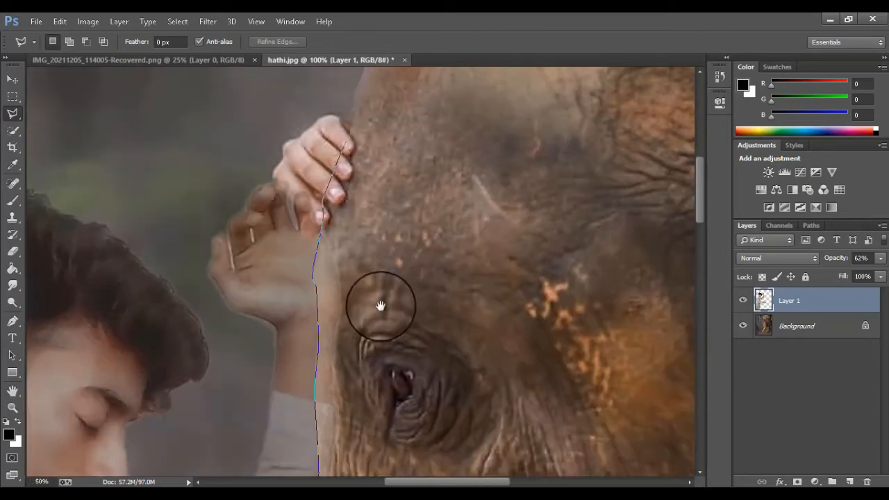
left_click_drag(381, 306, 378, 140)
left_click(447, 268)
left_click_drag(413, 379, 395, 193)
left_click(389, 279)
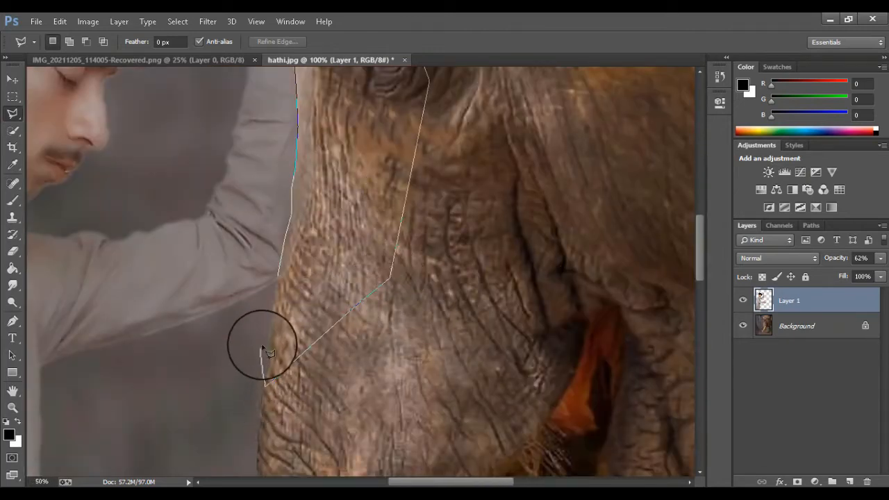
double_click(277, 281)
Refine the selection on the Background with Smooth 1, Feather 1 px, Contrast 7% and Shift Edge 9%, outputting it as a masked layer copy.
left_click(799, 326)
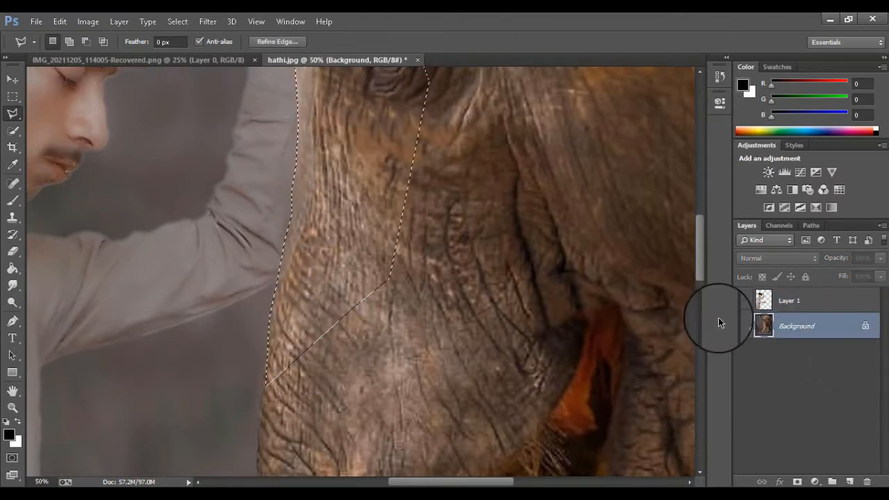
left_click(282, 42)
left_click_drag(439, 88, 376, 241)
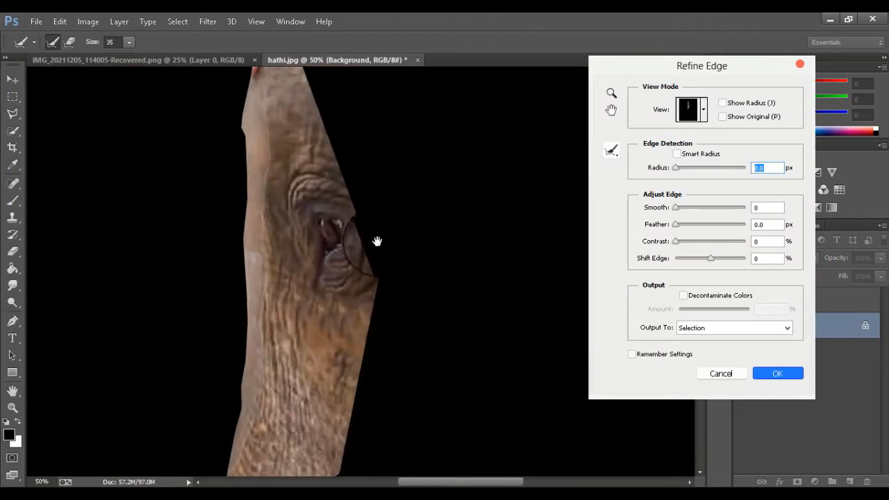
left_click_drag(767, 209, 718, 216)
type("1")
left_click_drag(777, 225, 738, 228)
type("1")
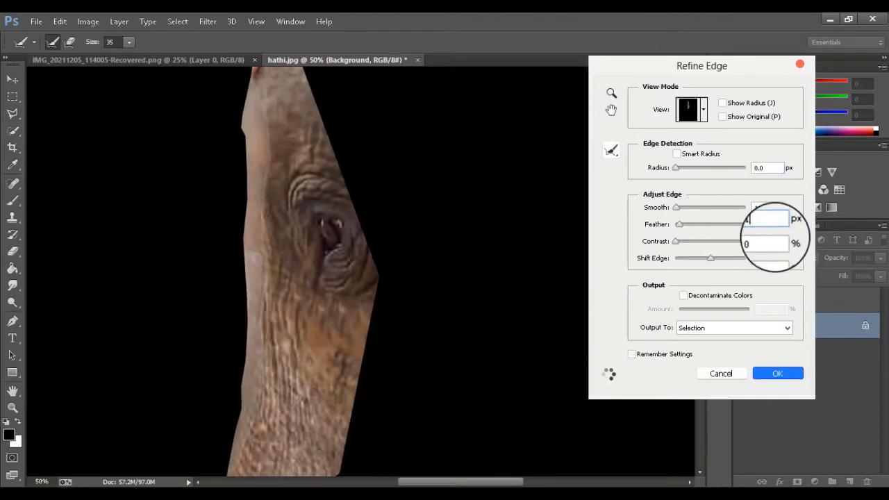
type("7")
left_click_drag(774, 257, 710, 255)
type("9")
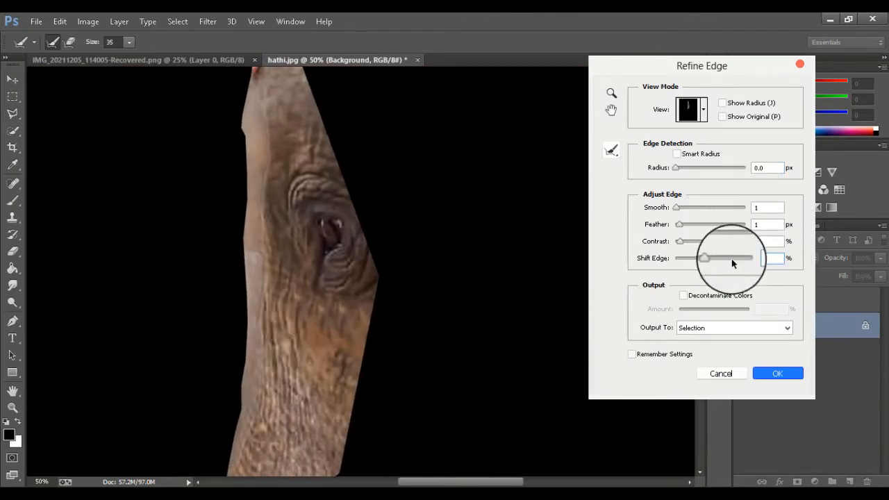
left_click(800, 378)
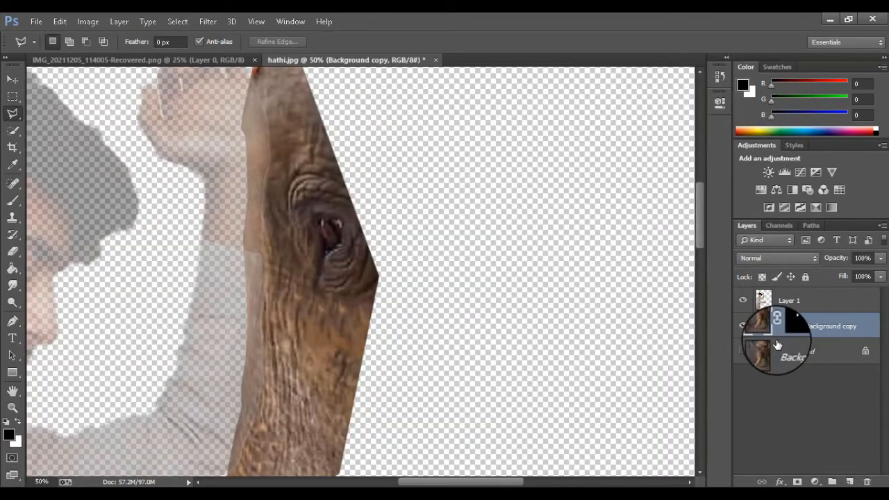
Make the Background layer visible again and apply the layer mask of Background copy.
left_click(743, 351)
right_click(791, 325)
left_click(736, 368)
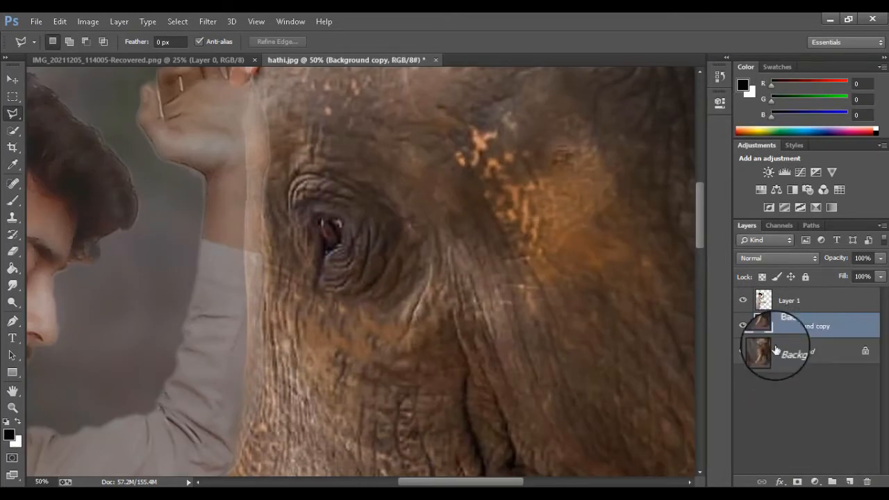
Move the Background copy layer above Layer 1 so the elephant's face edge covers the man's arm.
left_click_drag(804, 331, 802, 295)
left_click_drag(550, 264, 520, 361)
left_click(533, 264, "alt")
left_click(533, 264, "alt")
left_click(532, 264, "alt")
left_click(417, 318, "alt")
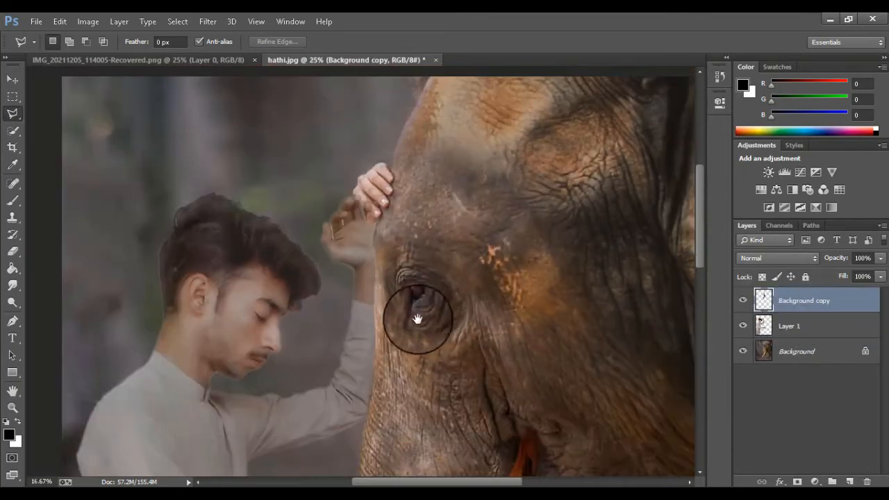
left_click_drag(416, 320, 386, 214)
Select the man's layer and shift him slightly closer to the elephant.
left_click(17, 81)
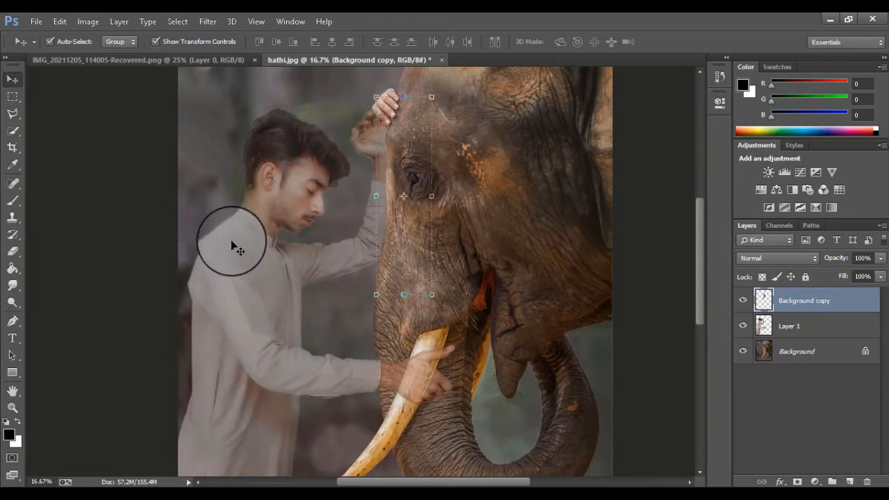
left_click_drag(232, 239, 250, 237)
left_click(303, 227, "ctrl")
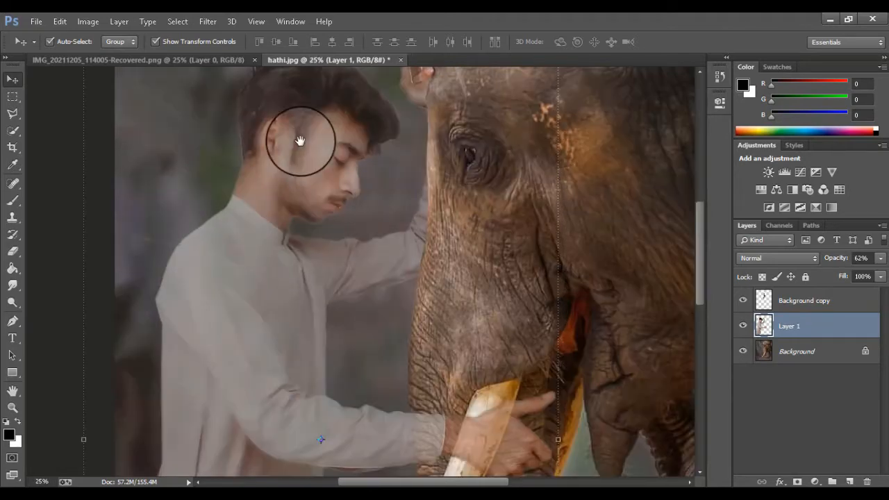
Restore Layer 1 to 100% opacity and erase the wrist below the man's raised fingers, with the eraser flow set to 84%.
left_click_drag(300, 141, 216, 285)
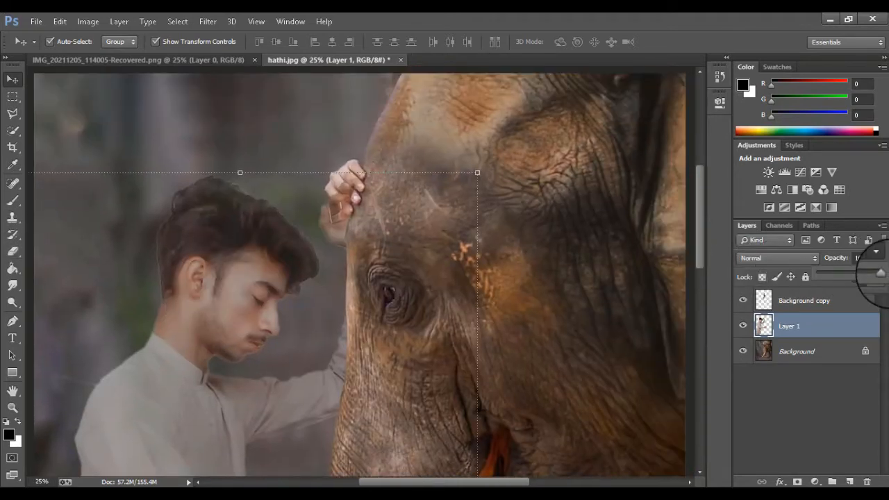
left_click(415, 241, "ctrl")
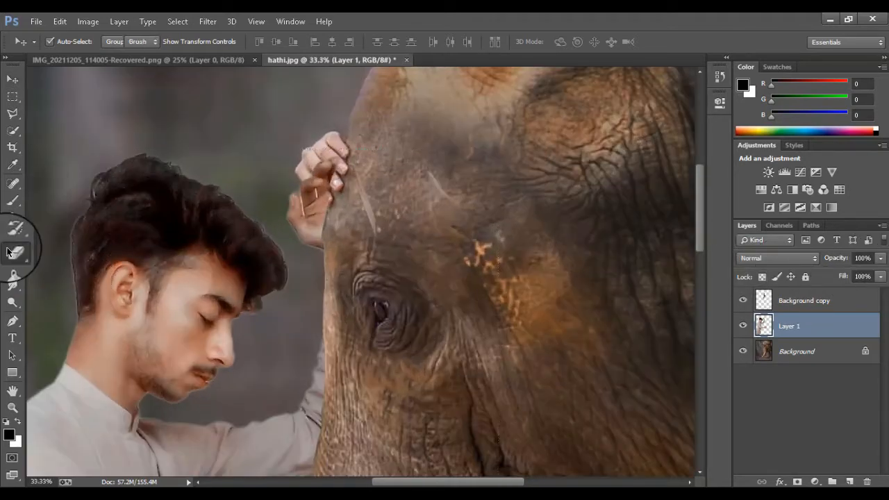
right_click(343, 192, "alt")
mouse_move(323, 177)
left_mouse_down()
mouse_move(340, 226)
mouse_move(310, 187)
mouse_move(324, 225)
mouse_move(328, 148)
mouse_move(331, 196)
mouse_move(318, 230)
mouse_move(343, 244)
mouse_move(300, 199)
left_mouse_up()
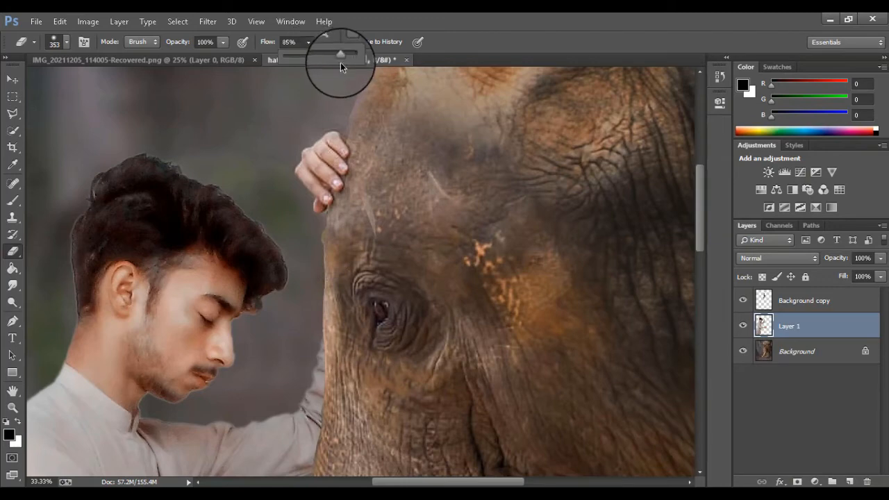
left_click_drag(341, 64, 340, 64)
Make a rectangular selection around the man's lower forearm and the hand over the tusk on Layer 1.
left_click_drag(355, 159, 360, 27)
left_click_drag(380, 285, 405, 77)
left_click_drag(413, 257, 394, 139)
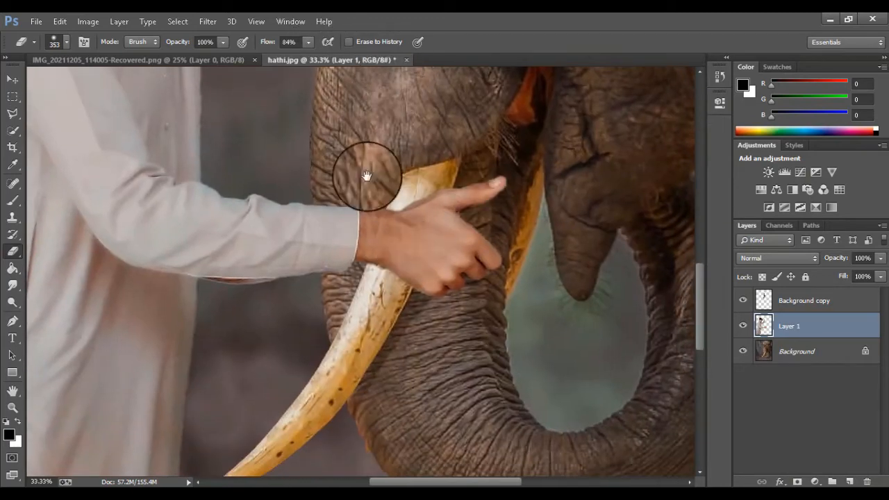
left_click(12, 96)
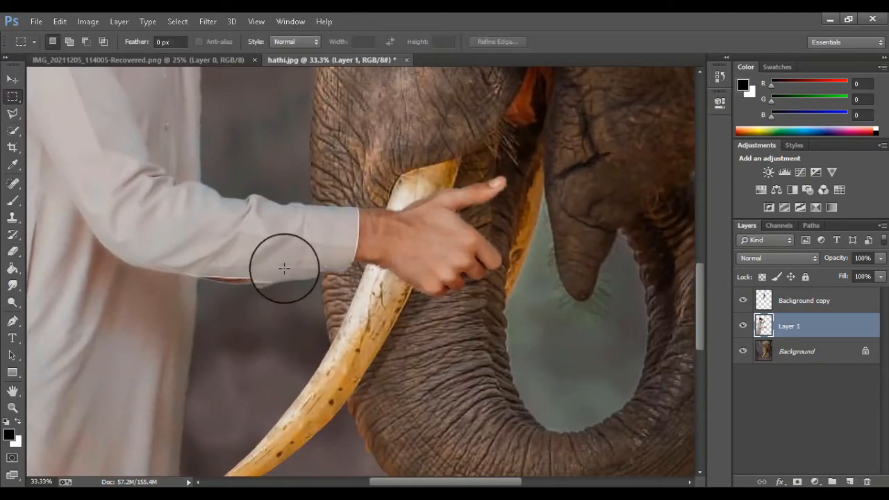
left_click_drag(261, 145, 515, 327)
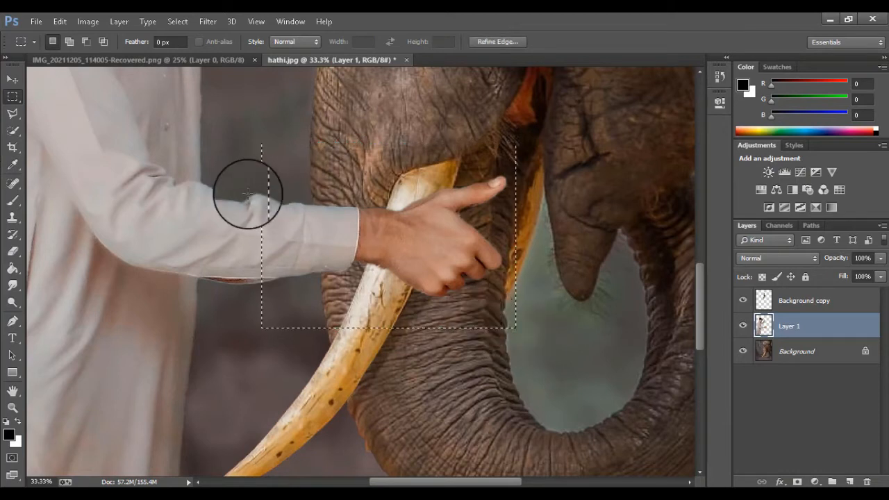
left_click(9, 70)
left_click_drag(300, 236, 286, 238)
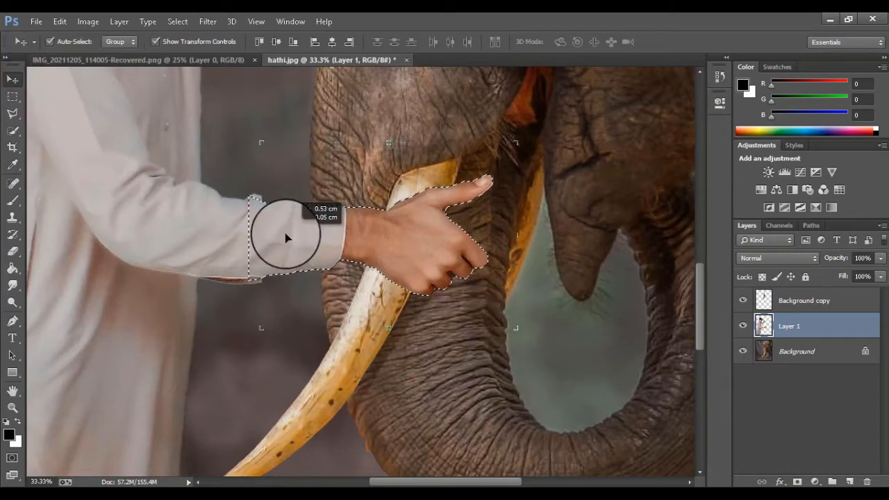
key("ctrl+z")
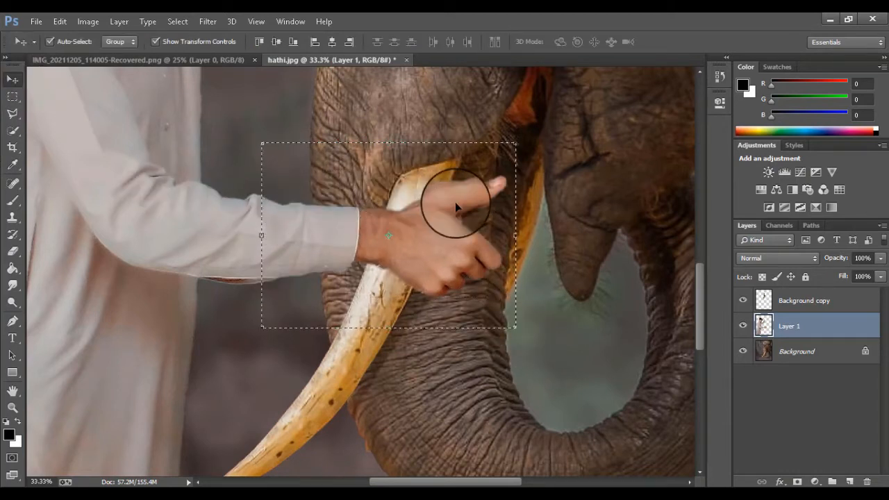
Copy the selected forearm and hand to a new layer, then shift the copy back toward the man with Layer 1 hidden.
key("ctrl+j")
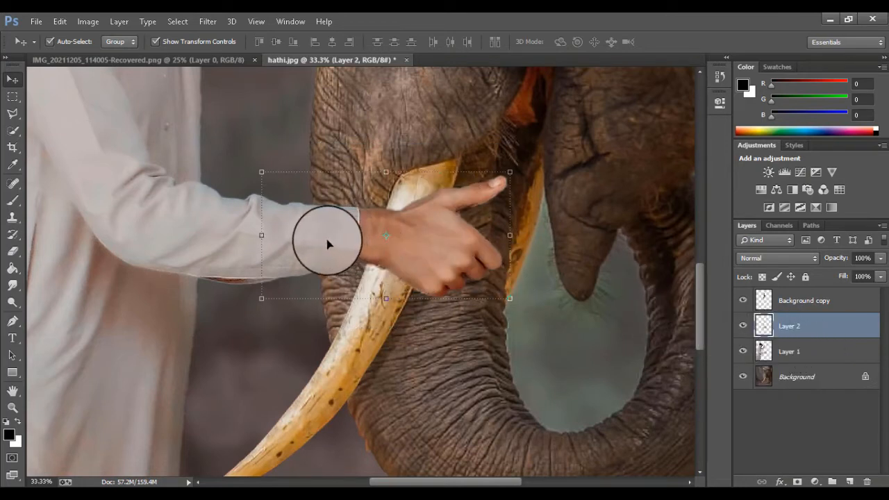
left_click_drag(329, 245, 307, 239)
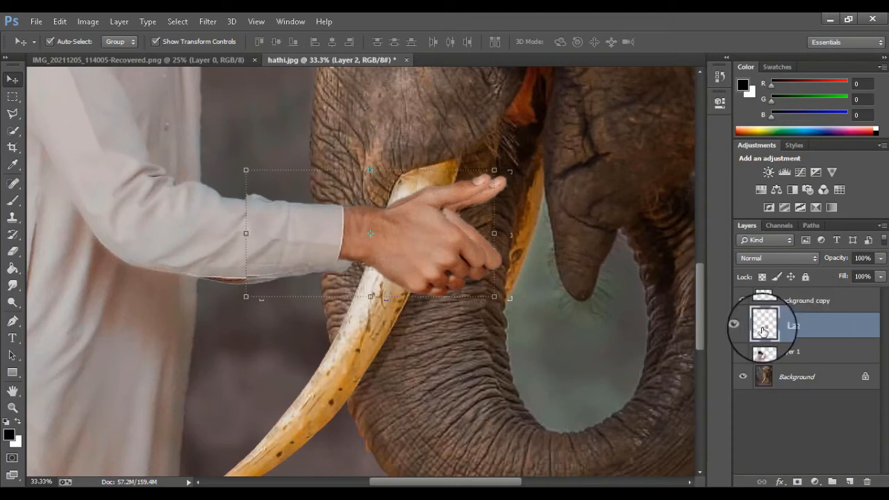
left_click(743, 351)
left_click_drag(443, 249, 422, 248)
Enlarge the copied forearm and hand slightly and make Layer 1 visible again.
left_click(474, 294)
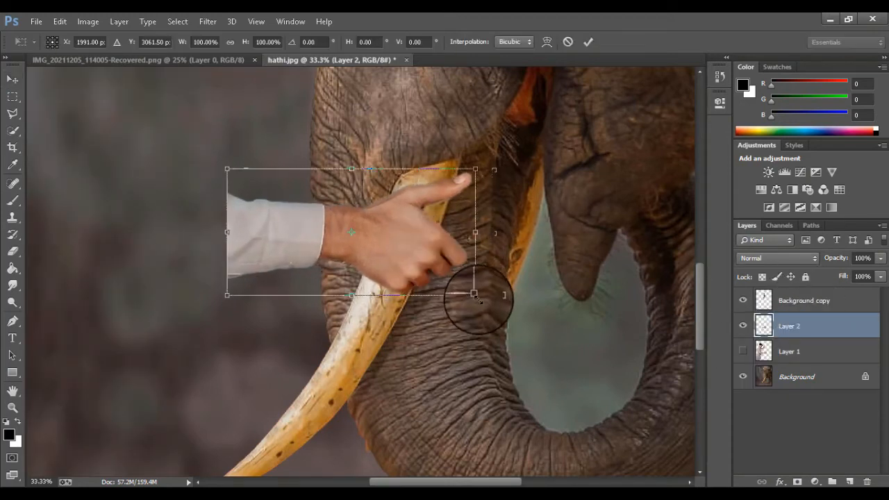
left_click_drag(474, 294, 480, 299)
left_click(587, 41)
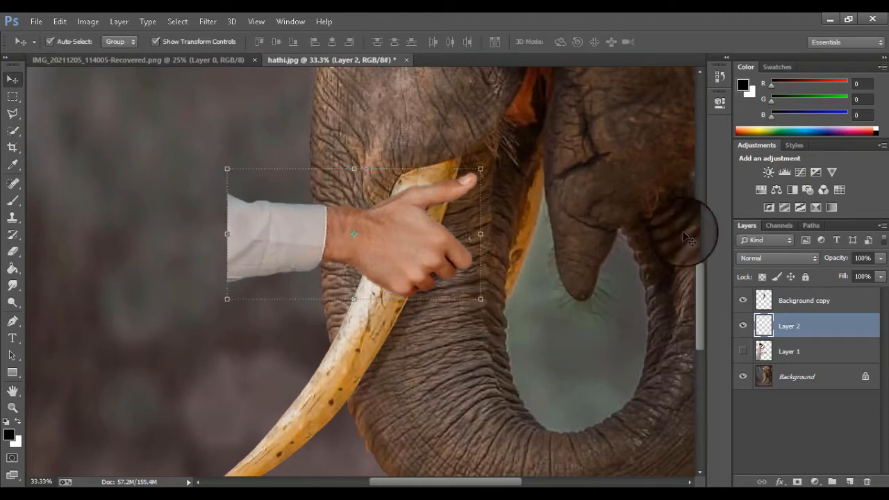
left_click(743, 351)
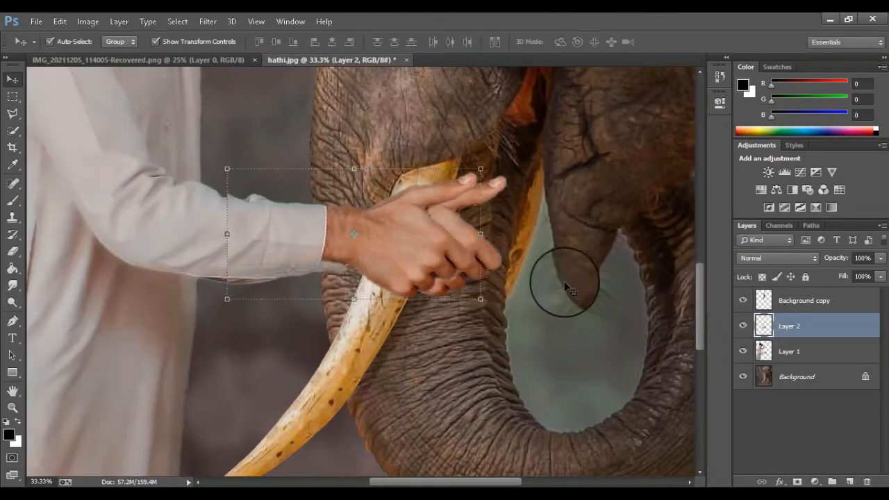
Erase the original hand on Layer 1 where it shows behind the copied hand.
left_click(12, 255)
left_click(837, 351)
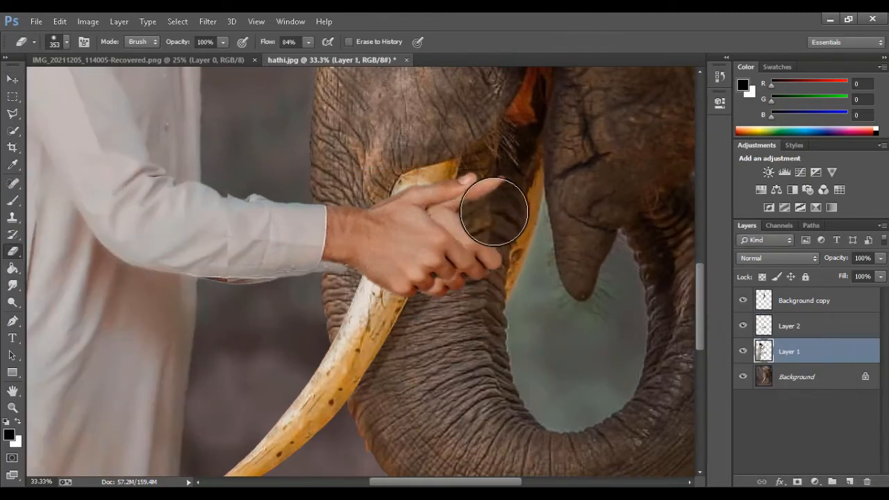
mouse_move(494, 211)
left_mouse_down()
mouse_move(502, 258)
mouse_move(489, 175)
mouse_move(483, 302)
mouse_move(454, 272)
mouse_move(463, 187)
mouse_move(435, 264)
mouse_move(417, 236)
left_mouse_up()
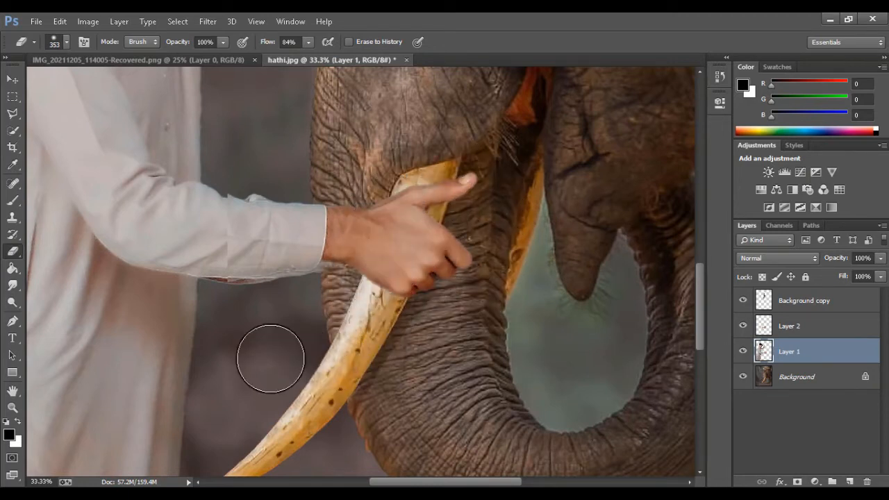
Soften the seam on Layer 2 where the copied forearm meets the sleeve, using a 317 px eraser.
left_click(781, 325)
left_click_drag(217, 212, 214, 212)
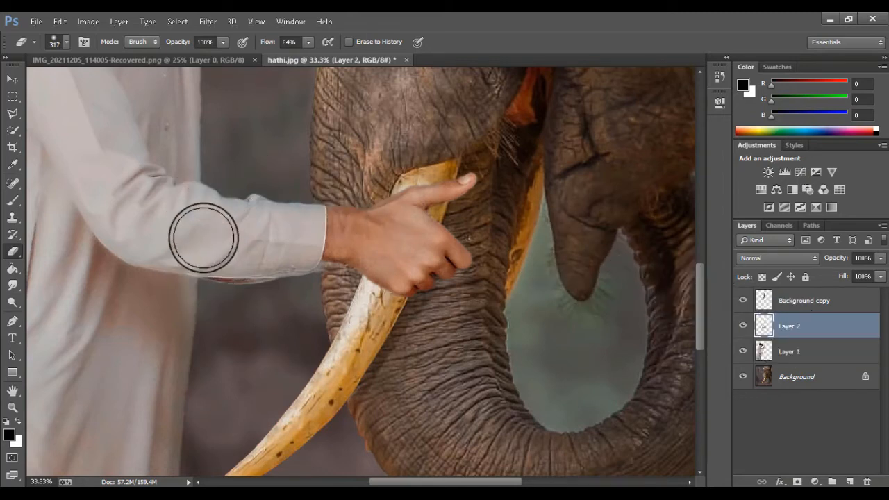
left_click(220, 330, "alt")
left_click(219, 330, "alt")
left_click(220, 330, "alt")
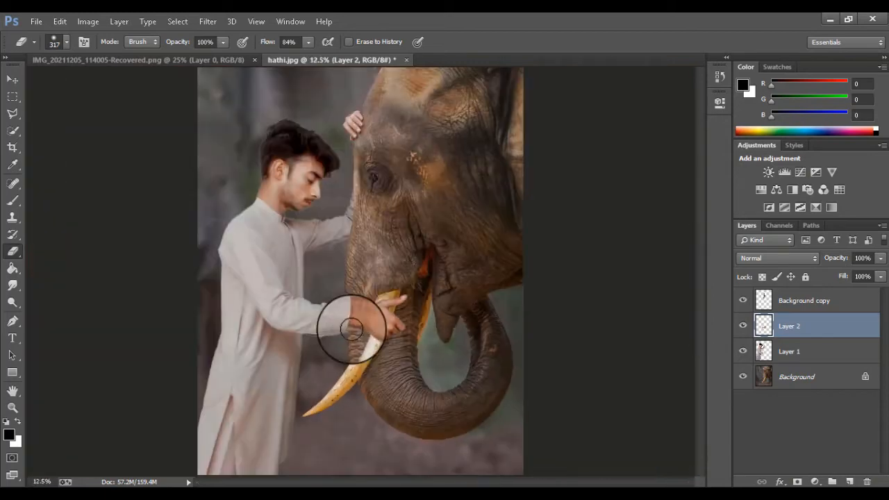
Erase the leftover wrist and cuff edge on Layer 1 with Layer 2 temporarily hidden.
left_click(397, 329, "ctrl")
left_click(398, 330, "ctrl")
left_click(398, 330, "ctrl")
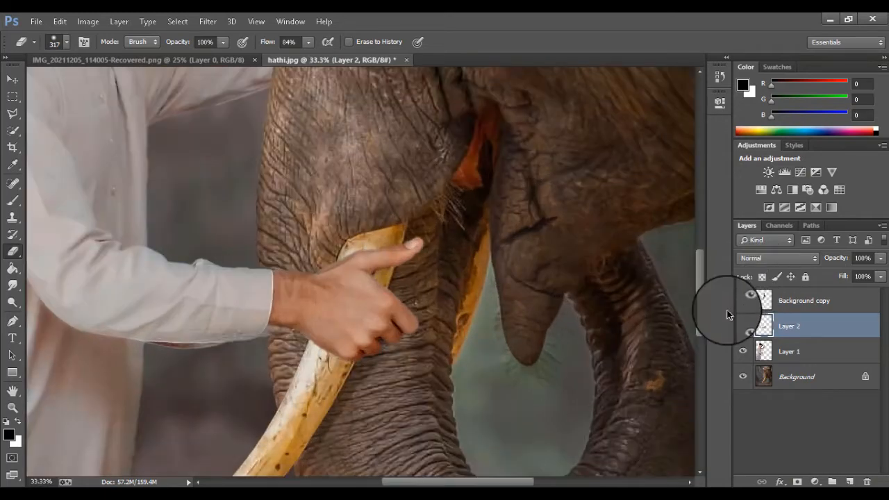
left_click(743, 326)
left_click(799, 352)
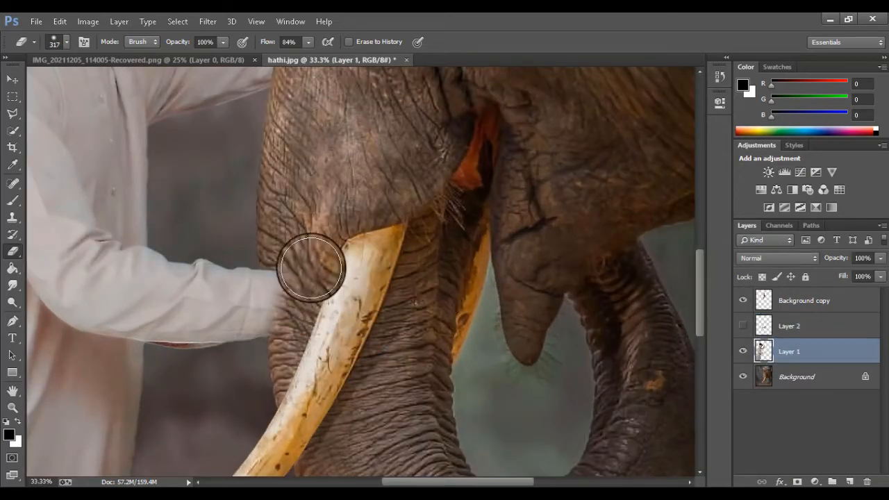
left_click(743, 326)
scroll(463, 339, "down", 2)
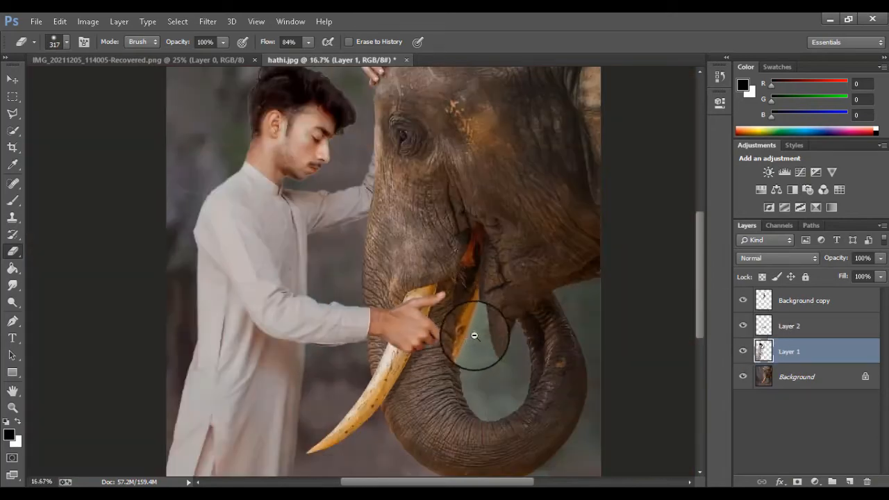
scroll(500, 337, "down", 2)
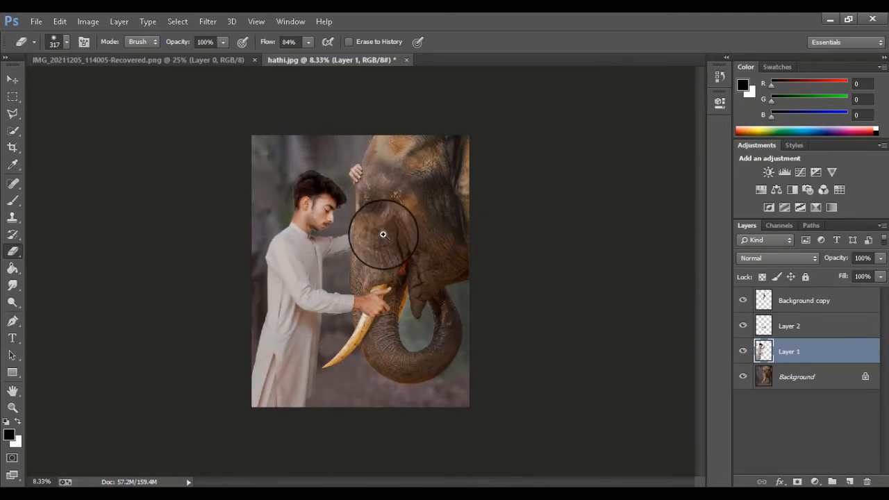
scroll(431, 423, "up", 1)
left_click(798, 326)
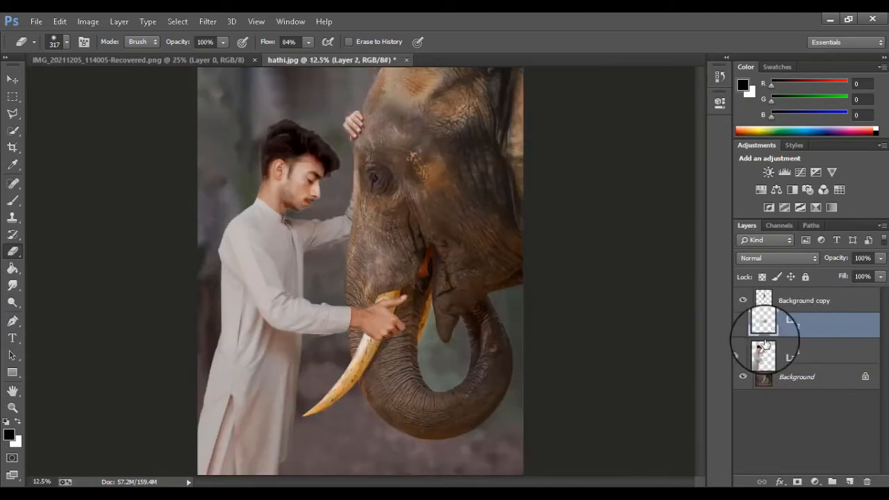
left_click(800, 352, "shift")
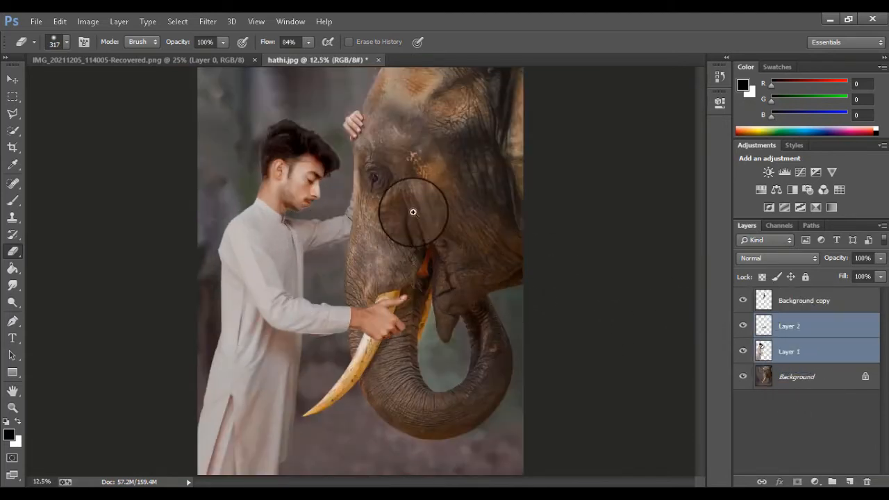
scroll(412, 212, "up", 1)
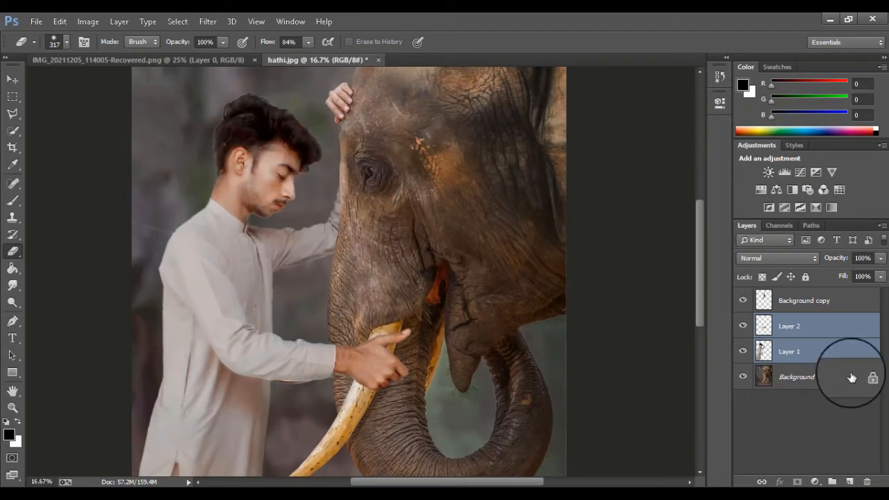
Load the man's outline from Layer 1 as a selection and hide the Background copy and Layer 2.
left_click(762, 354)
left_click(764, 355, "ctrl")
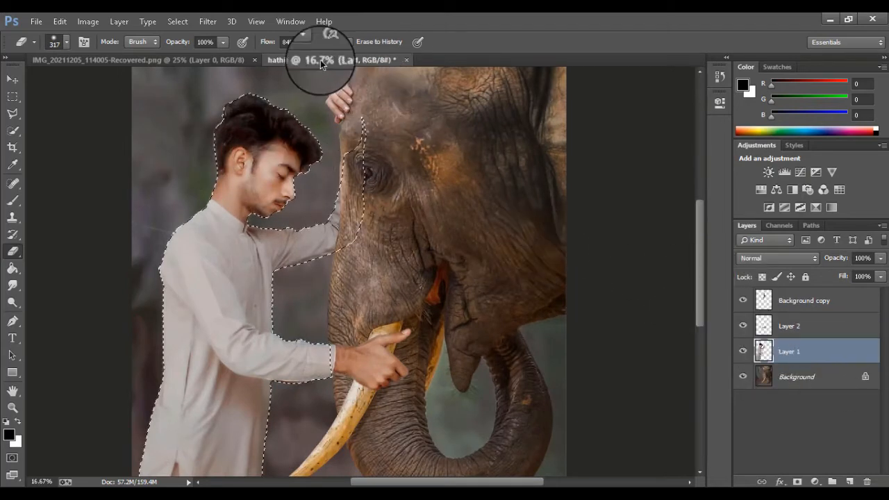
left_click(13, 130)
left_click(321, 43)
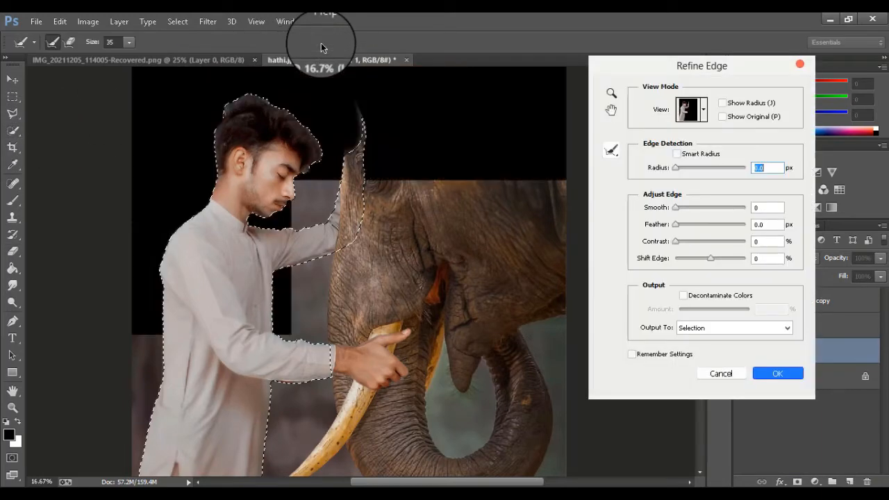
key("Return")
left_click(743, 297)
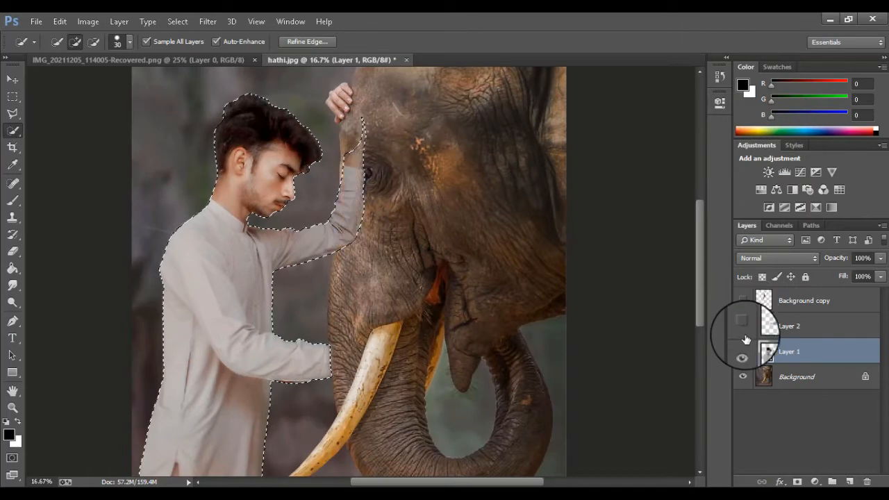
left_click(742, 379)
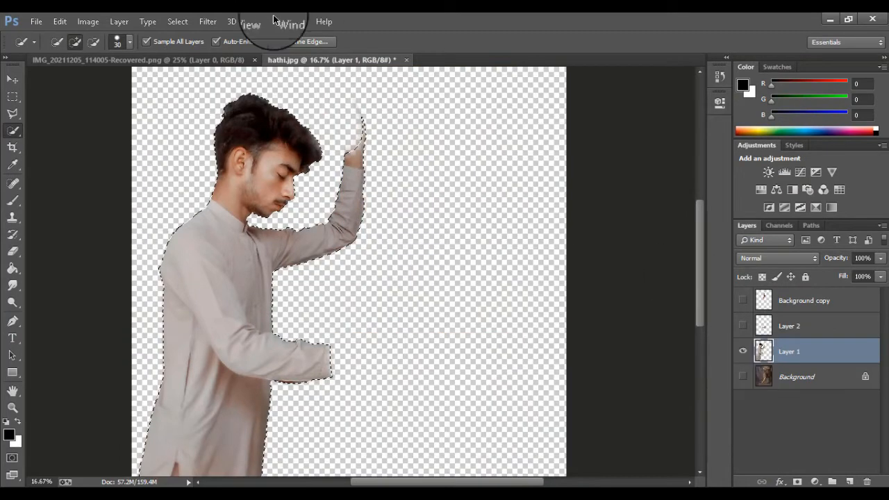
left_click(307, 42)
left_click(691, 373)
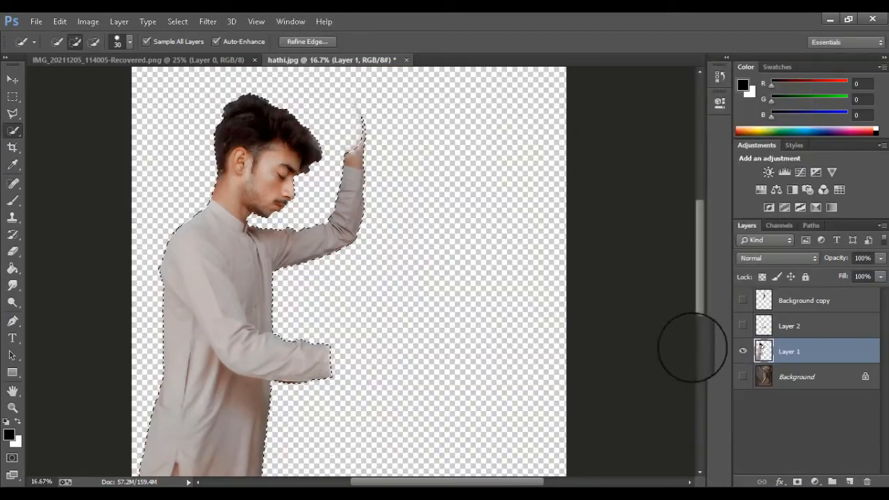
left_click(742, 376)
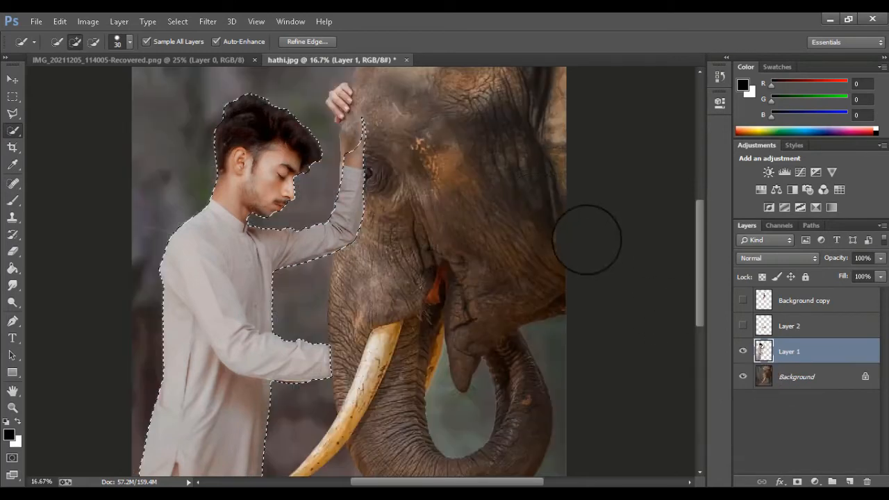
Refine the man's selection edge with Smooth 1, Feather 1 px, Contrast 7%, Shift Edge 8%, and Decontaminate Colors at 90%.
left_click(314, 43)
left_click(370, 159)
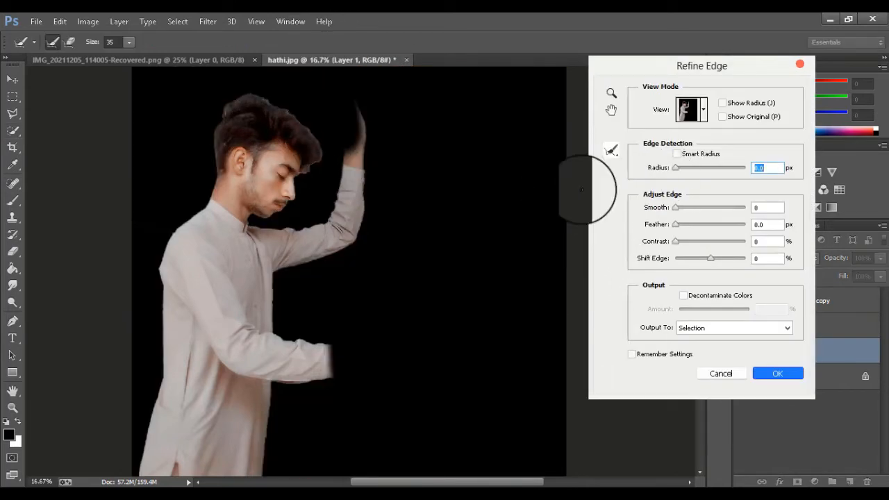
left_click(764, 208)
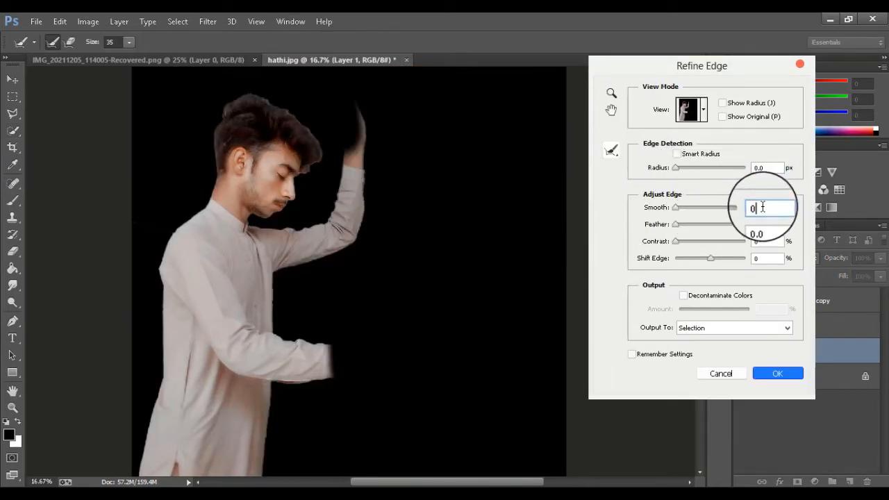
left_click_drag(767, 225, 746, 262)
type("1")
type("7")
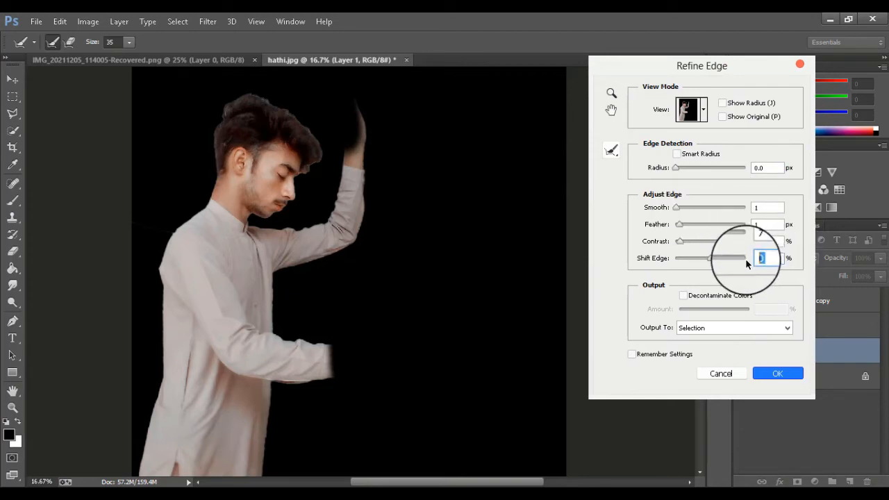
type("7")
left_click(714, 295)
left_click(741, 308)
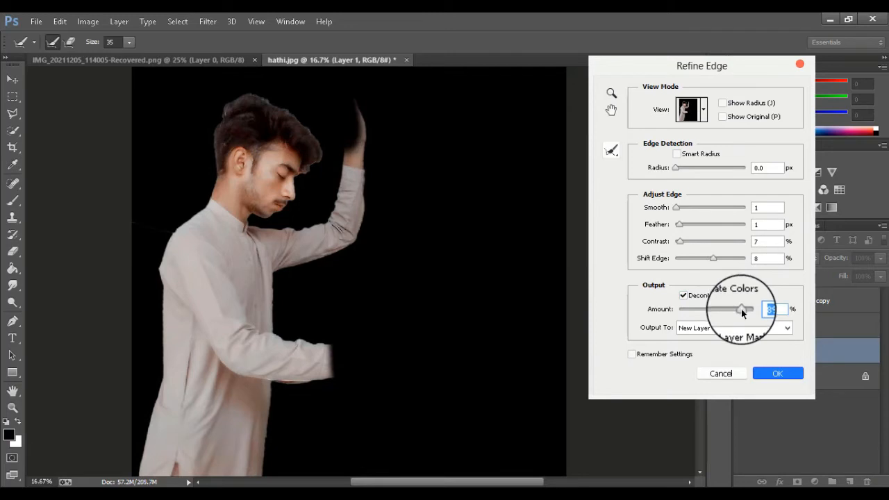
Brush the refine radius along the hair outline at size 91 and output the result to a new layer with layer mask.
left_click(235, 130)
left_click(228, 115, "ctrl")
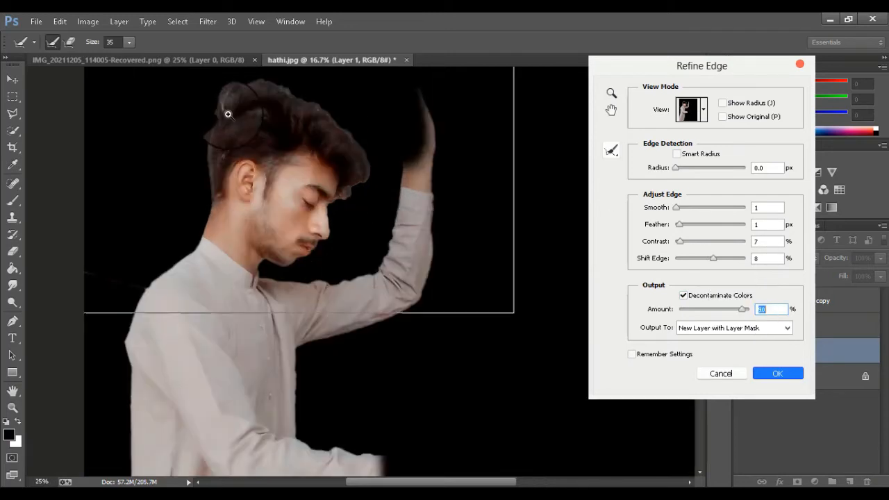
left_click(241, 111, "ctrl")
mouse_move(246, 115)
left_mouse_down()
mouse_move(221, 239)
mouse_move(231, 211)
mouse_move(208, 225)
left_mouse_up()
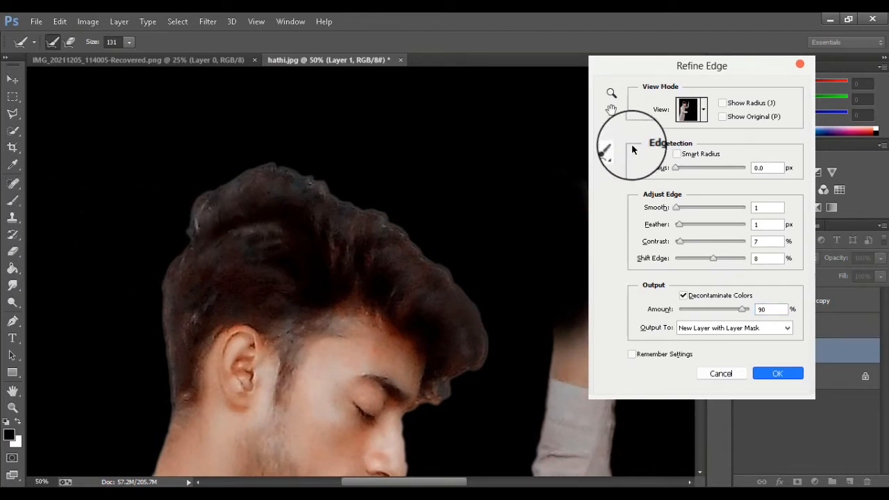
key("alt")
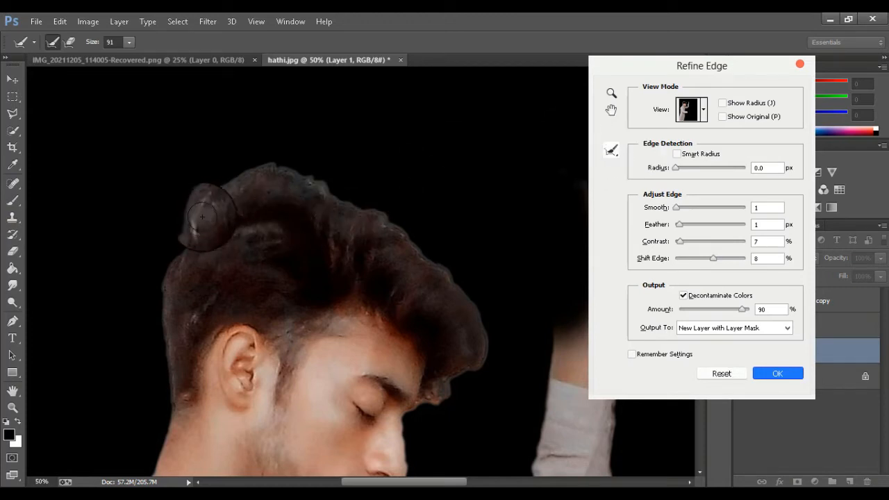
mouse_move(202, 217)
left_mouse_down()
mouse_move(248, 180)
mouse_move(285, 173)
mouse_move(393, 229)
left_mouse_up()
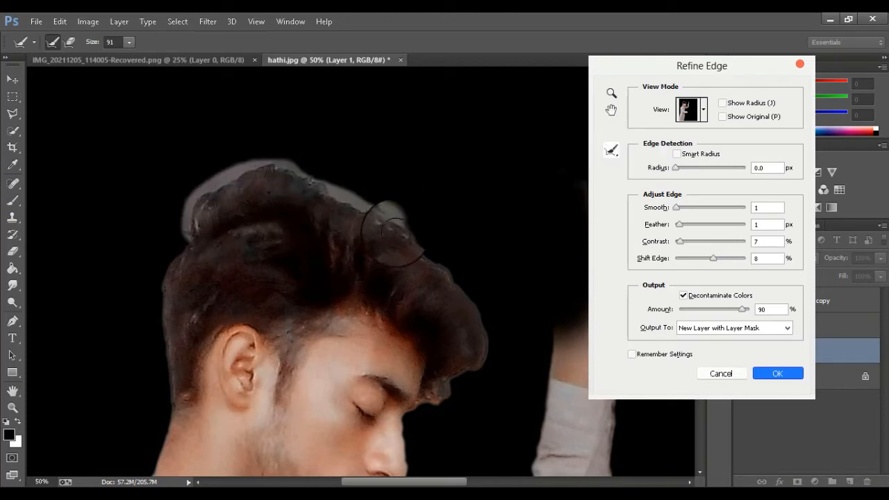
mouse_move(480, 292)
left_mouse_down()
mouse_move(482, 342)
mouse_move(458, 387)
mouse_move(436, 399)
mouse_move(479, 347)
left_mouse_up()
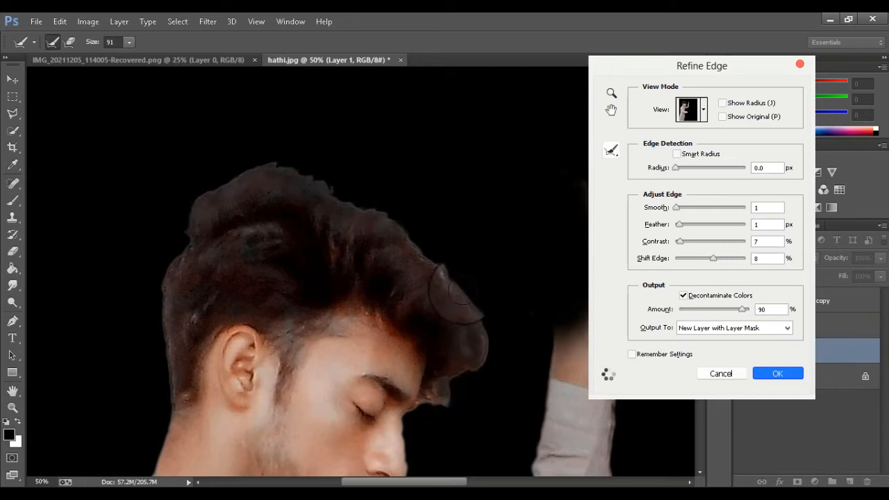
left_click(778, 374)
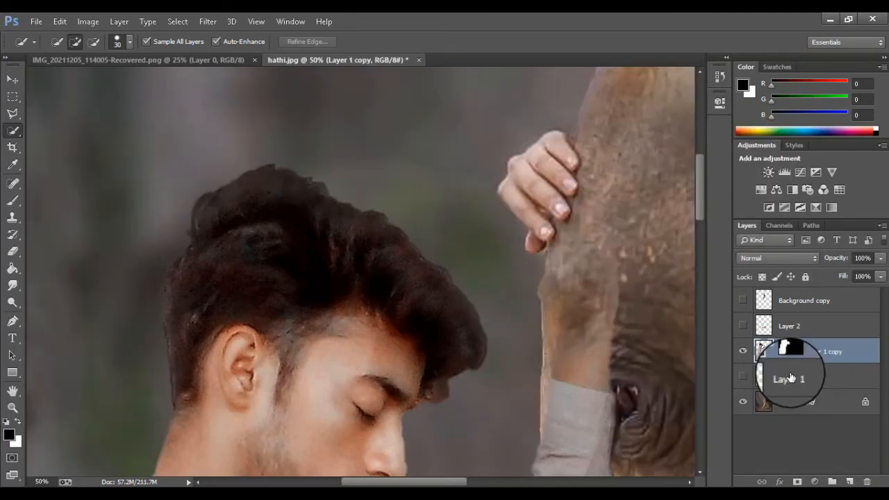
Delete the original Layer 1 beneath the refined copy.
left_click(792, 377)
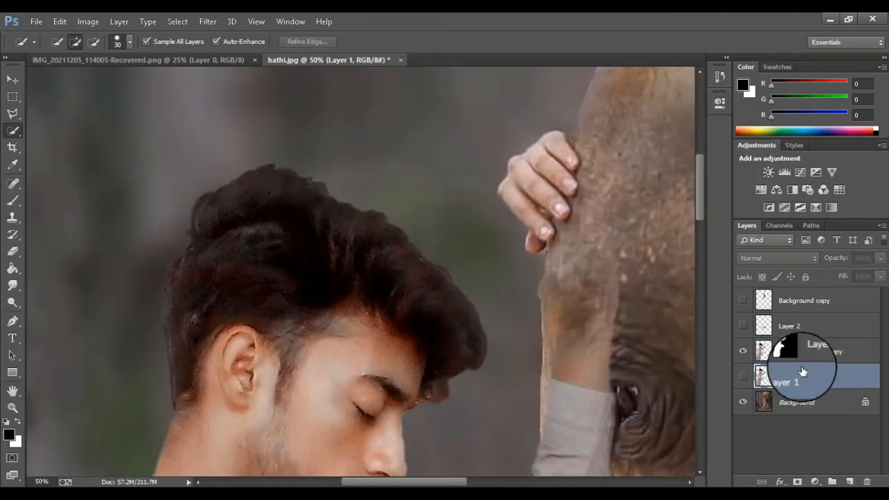
left_click(867, 481)
left_click(420, 199)
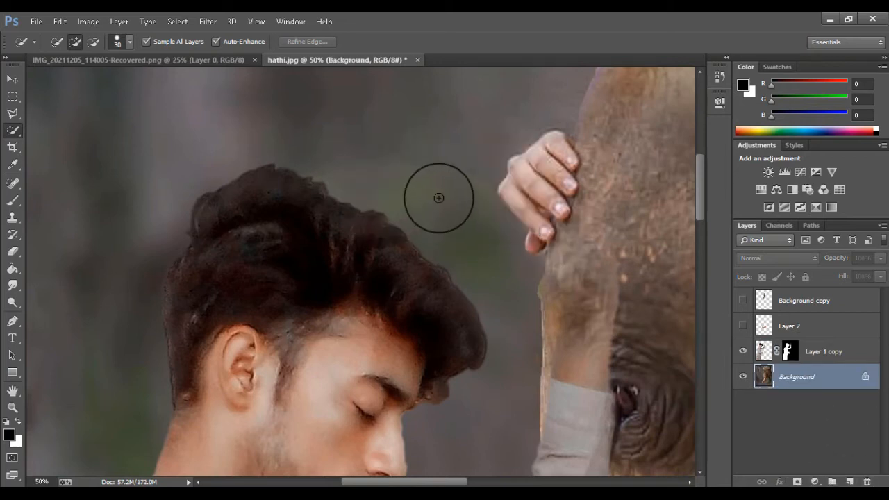
Make Layer 2 and the Background copy visible again.
left_click(393, 189, "alt")
left_click(395, 189, "alt")
key("alt+space")
left_click(791, 412)
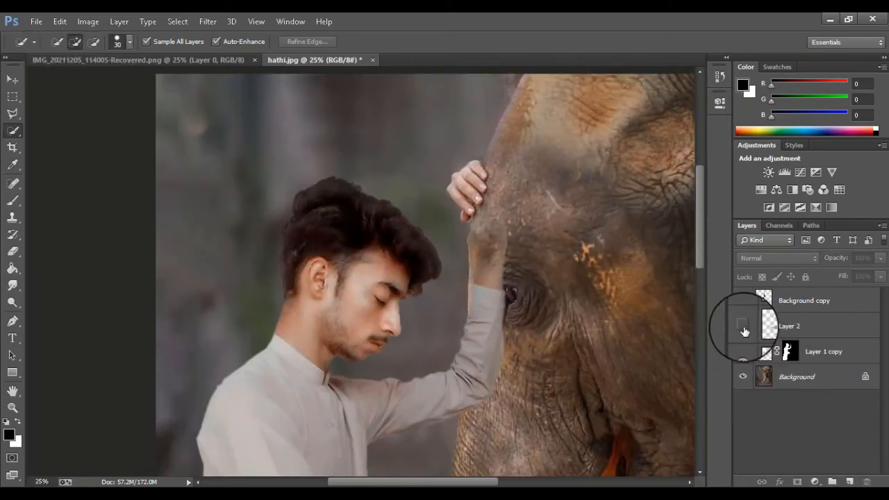
left_click(742, 301)
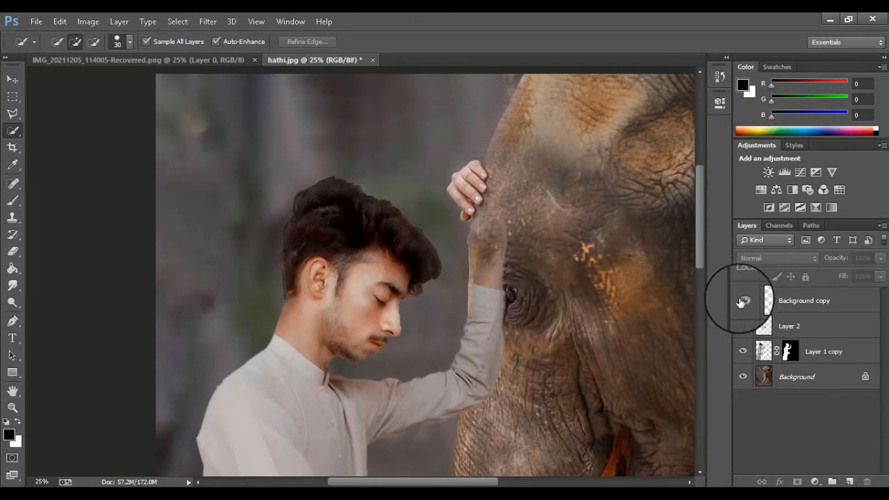
left_click(512, 301, "alt")
Apply the layer mask of Layer 1 copy permanently to the layer.
left_click(790, 352)
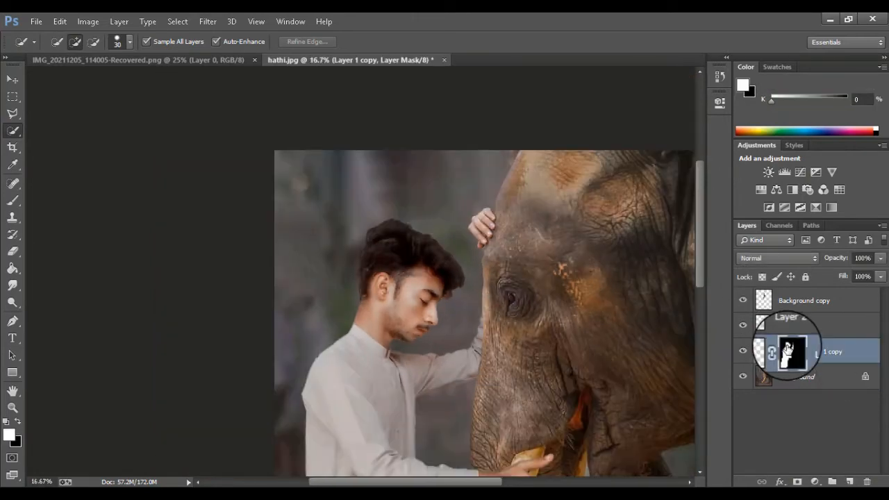
right_click(792, 353)
left_click(722, 250)
left_click_drag(521, 307, 435, 207)
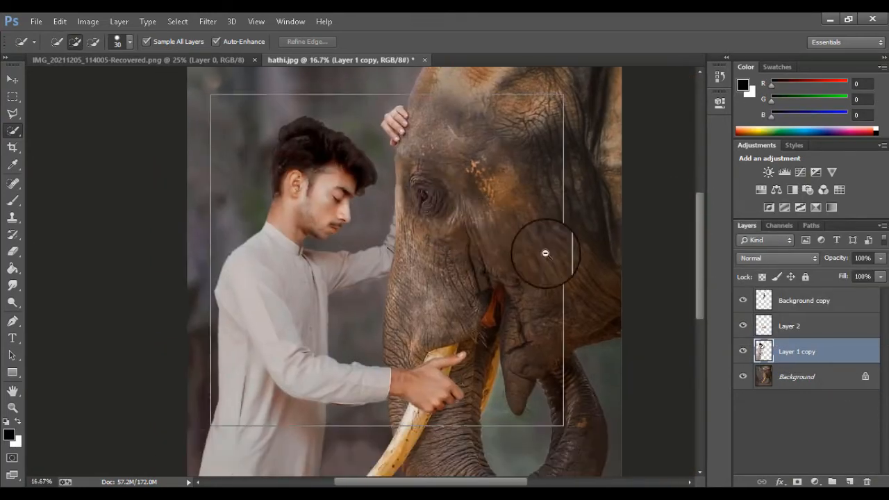
Merge Layer 1 copy and Layer 2 into a single layer of the man.
left_click(546, 254, "alt")
left_click(816, 331, "shift")
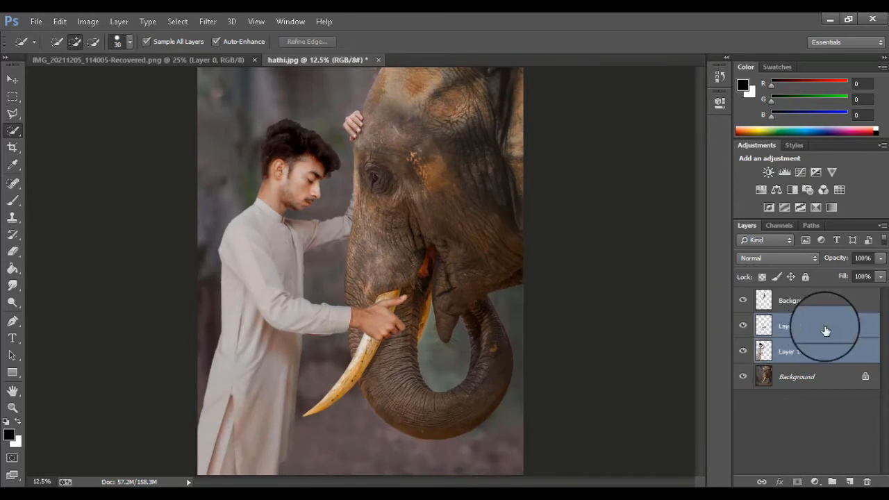
key("ctrl+e")
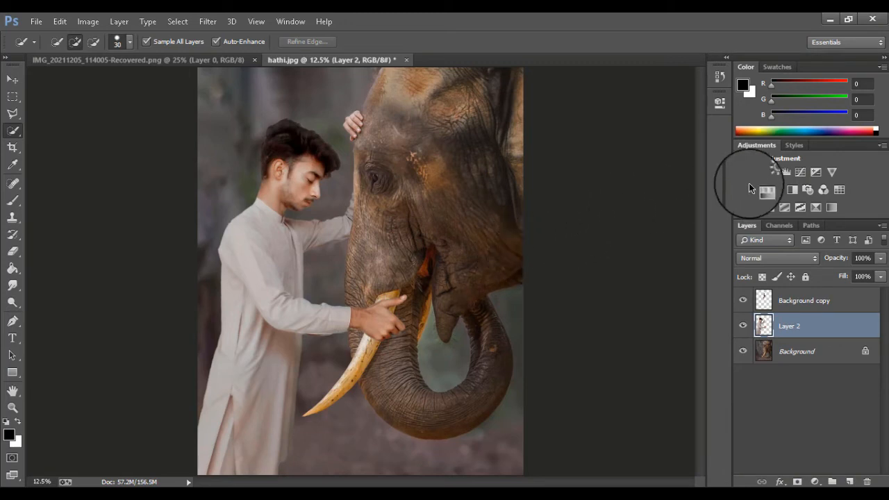
Darken the midtones of the man's red channel on Layer 2 with Levels to match the elephant's tones.
left_click(779, 225)
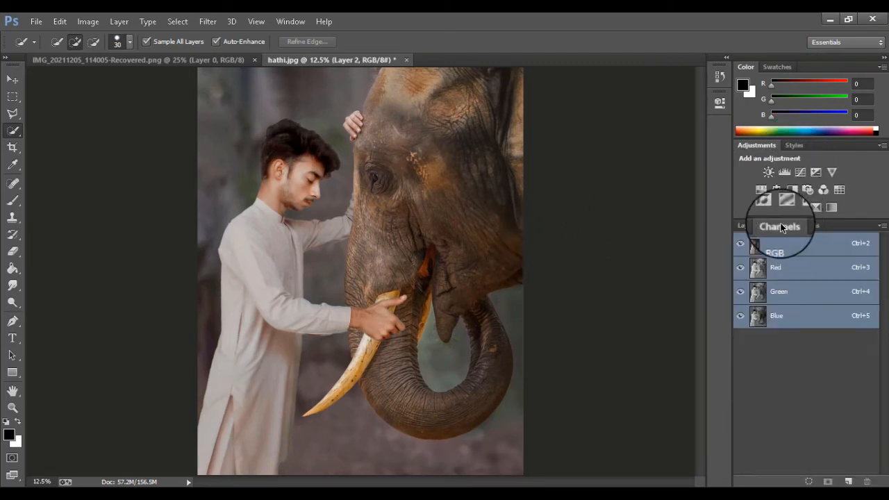
left_click(778, 268)
left_click(746, 225)
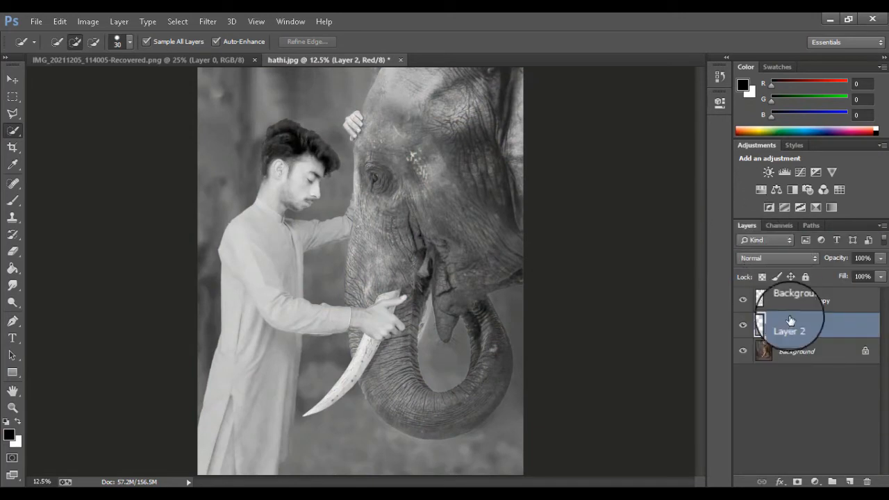
key("ctrl+l")
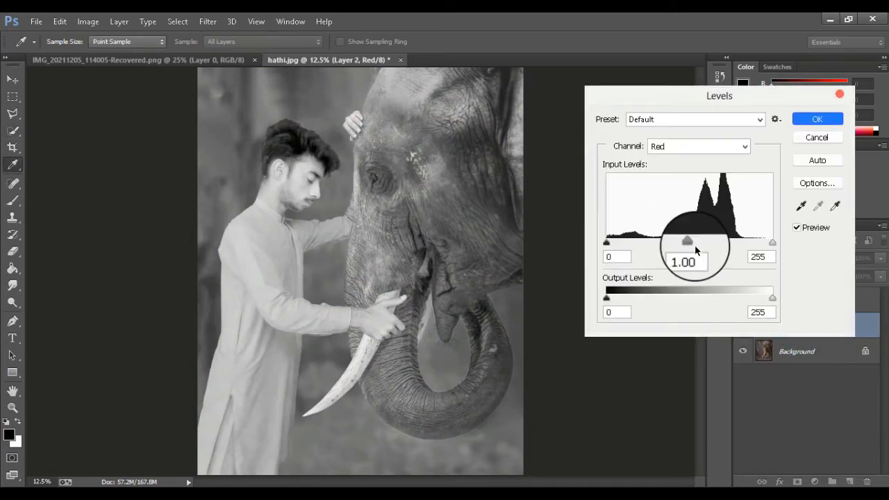
left_click_drag(692, 243, 698, 242)
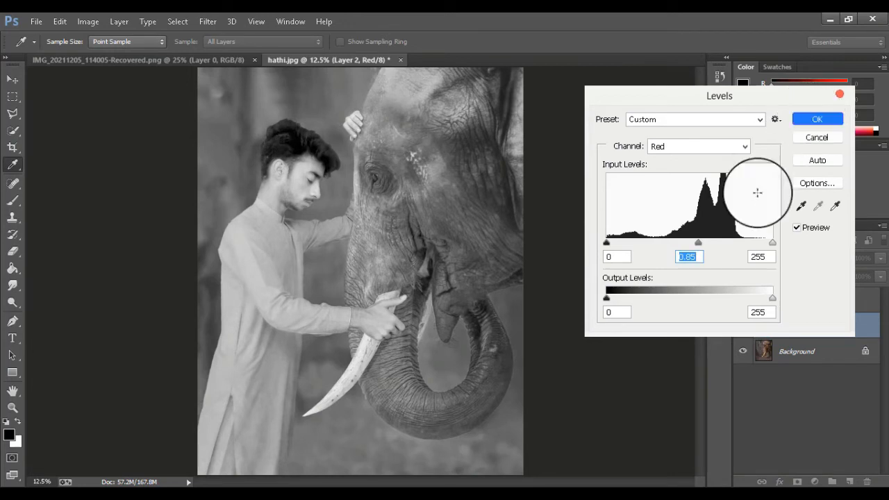
left_click_drag(706, 248, 711, 254)
left_click(806, 118)
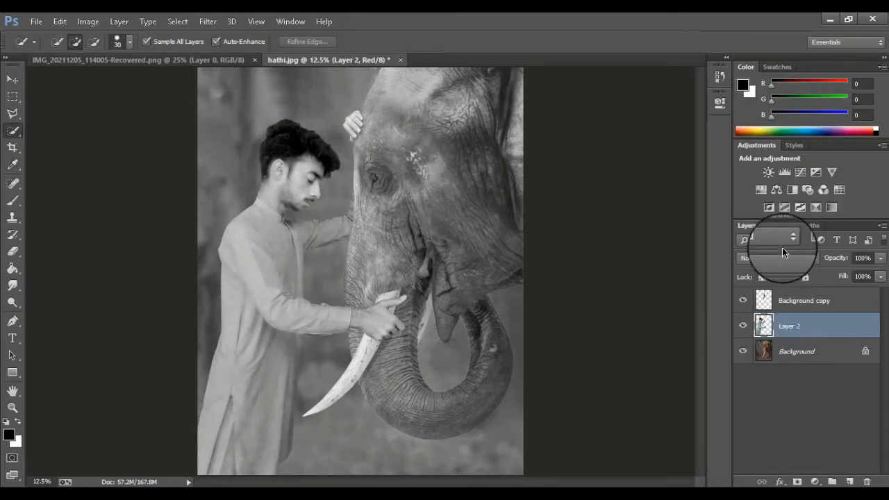
Darken the midtones of the man's green channel on Layer 2 with Levels.
left_click(780, 225)
left_click(779, 292)
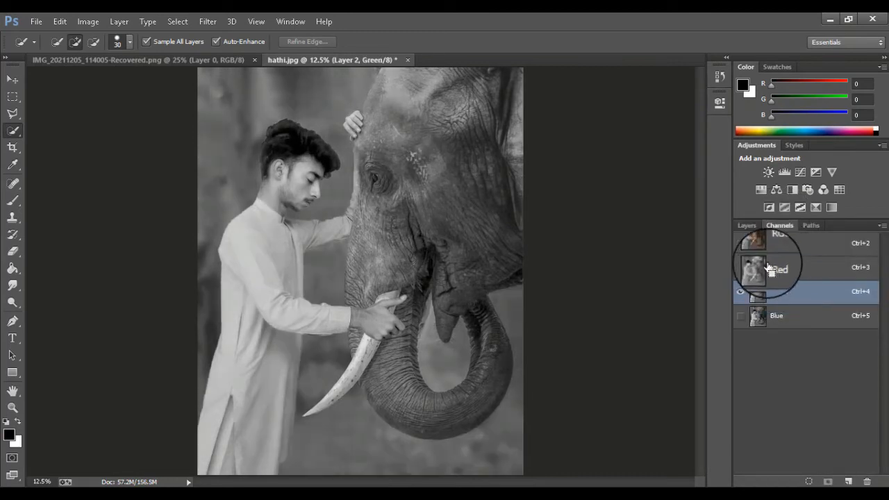
key("ctrl+l")
left_click_drag(691, 248, 705, 258)
left_click(810, 119)
key("w")
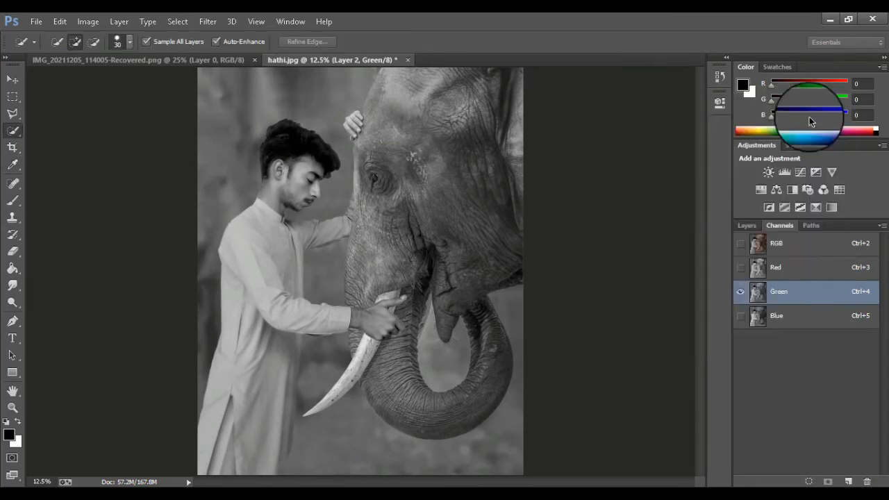
Darken the midtones of the man's blue channel on Layer 2 with Levels and restore the full RGB composite view.
left_click(777, 317)
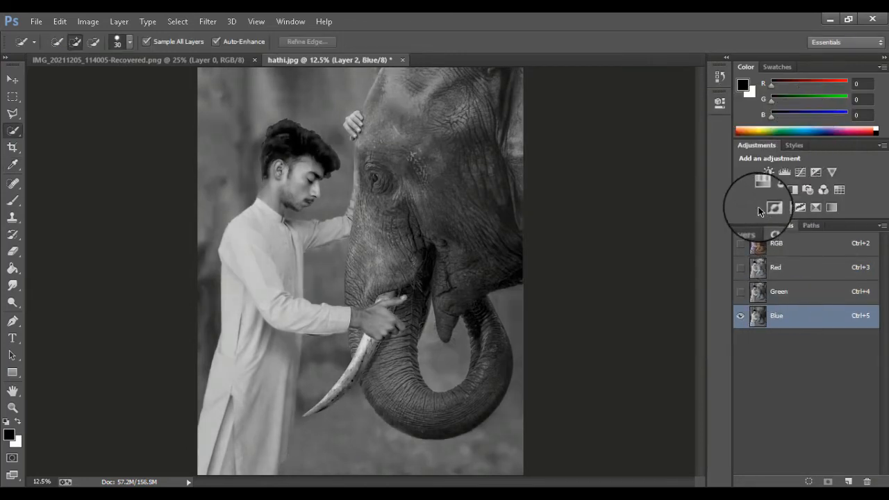
key("ctrl+l")
left_click_drag(695, 243, 705, 254)
left_click(805, 121)
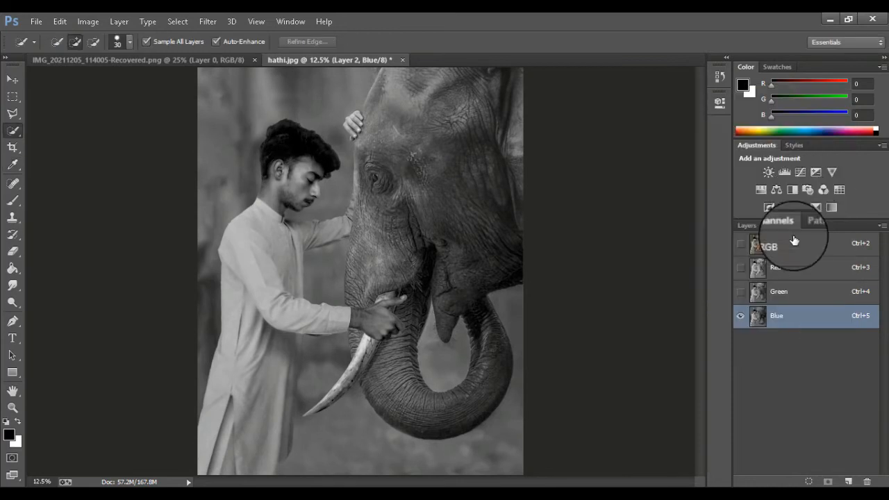
left_click(794, 241)
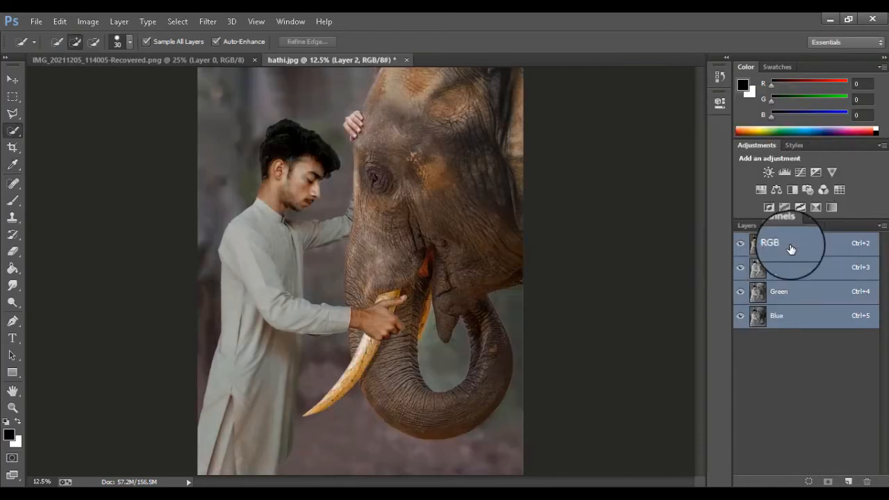
left_click(748, 226)
Add an Exposure adjustment clipped to Layer 2 and lower its exposure to -0.28.
left_click(815, 172)
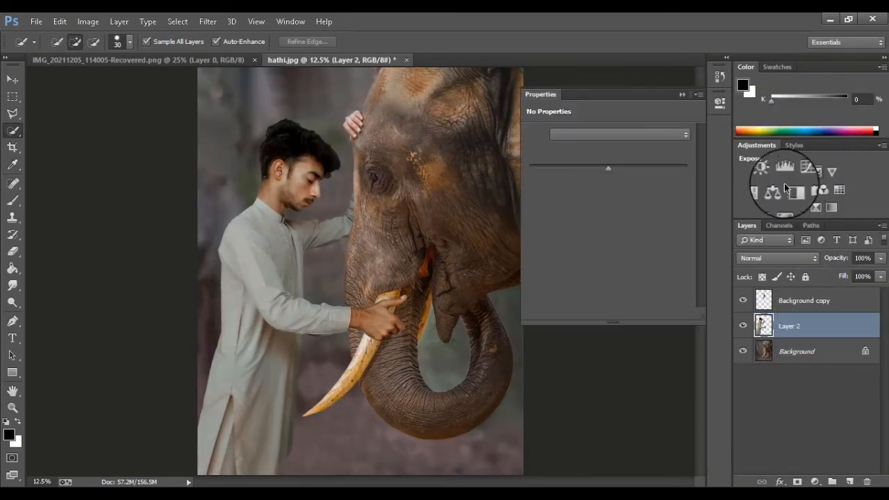
left_click(606, 315)
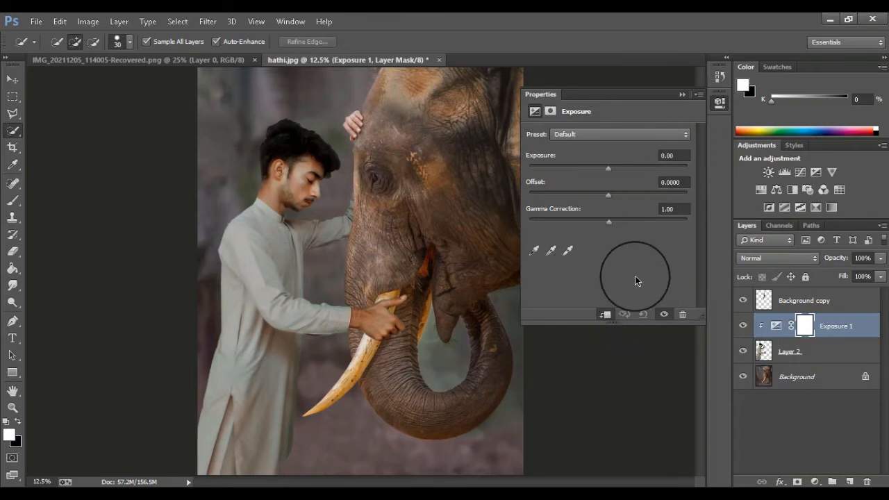
left_click(603, 167)
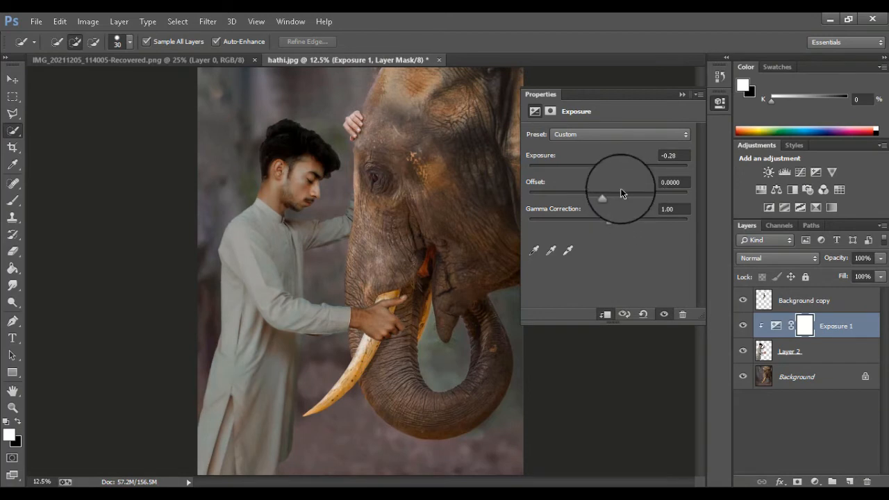
left_click(682, 94)
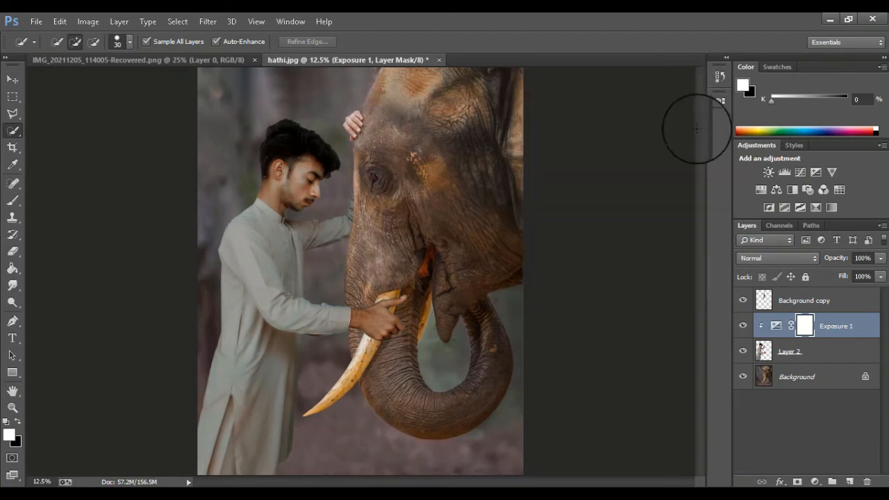
Merge the clipped Exposure adjustment with Layer 2.
left_click(821, 352, "shift")
key("ctrl+e")
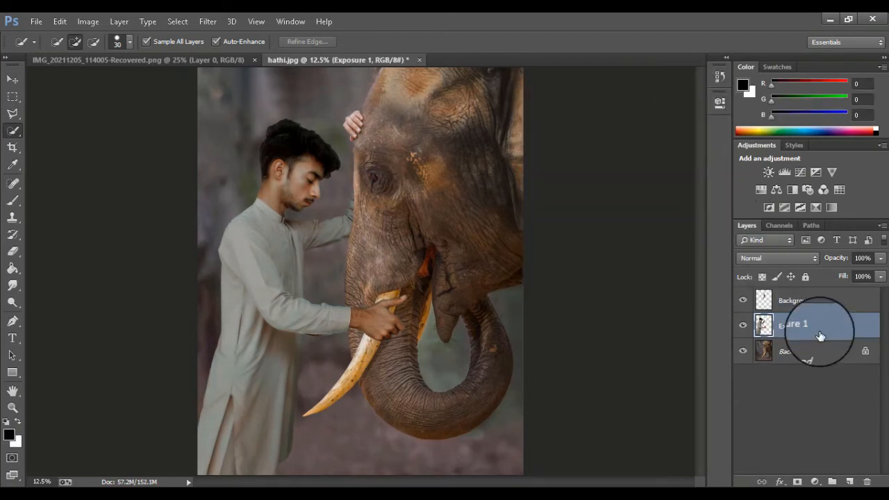
right_click(820, 332)
key("Escape")
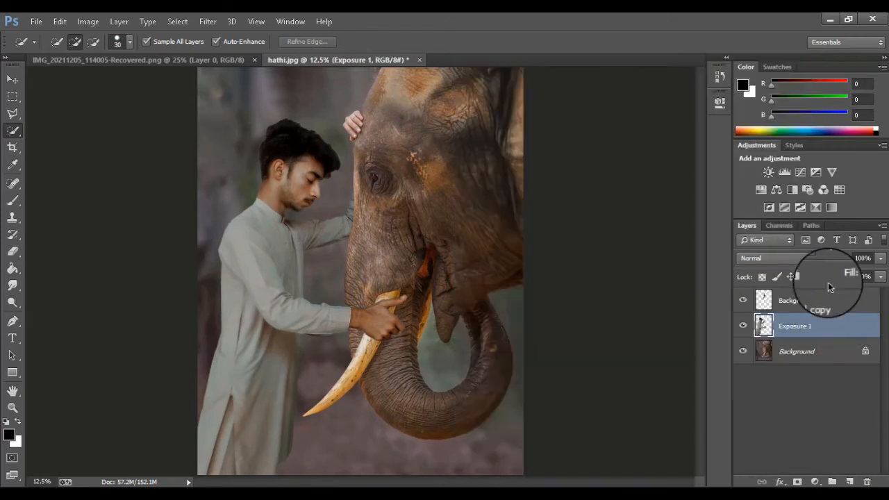
Add a Curves adjustment clipped to the man's Exposure 1 layer and raise its RGB midtones to brighten him.
left_click(801, 174)
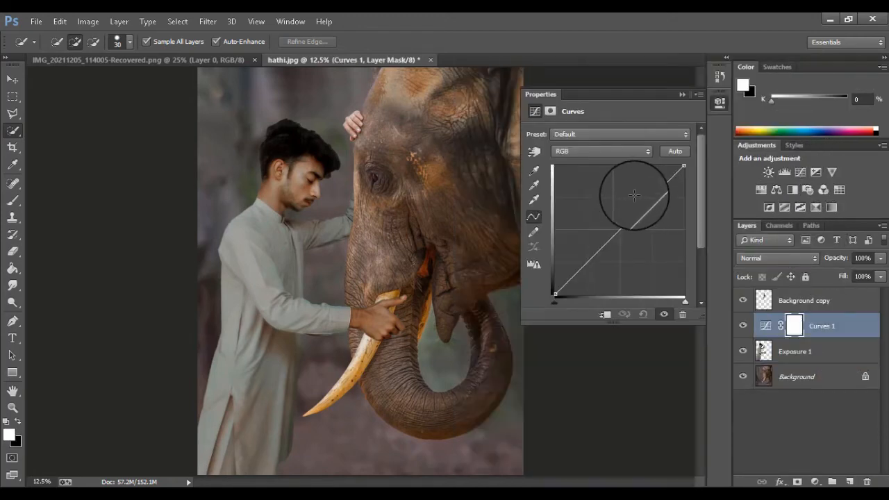
left_click_drag(633, 213, 625, 210)
left_click(601, 316)
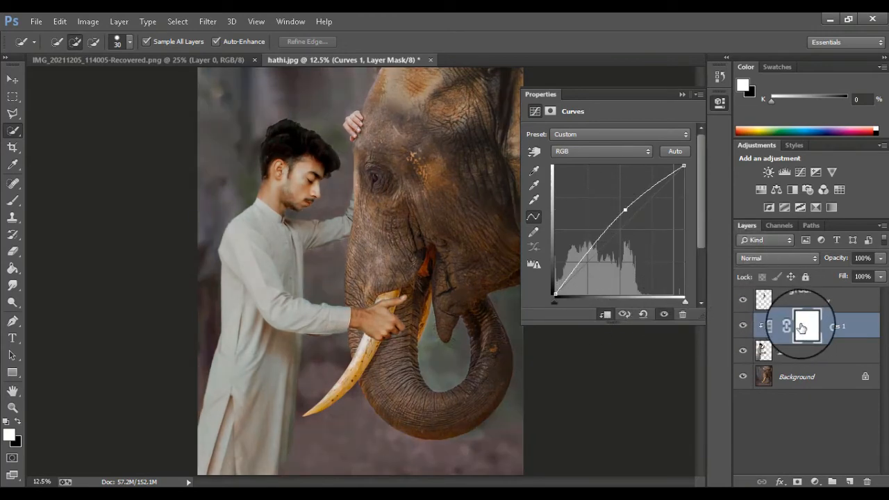
Replace the white mask of the clipped Curves adjustment with a black mask that hides the brightening.
right_click(801, 328)
left_click(750, 354)
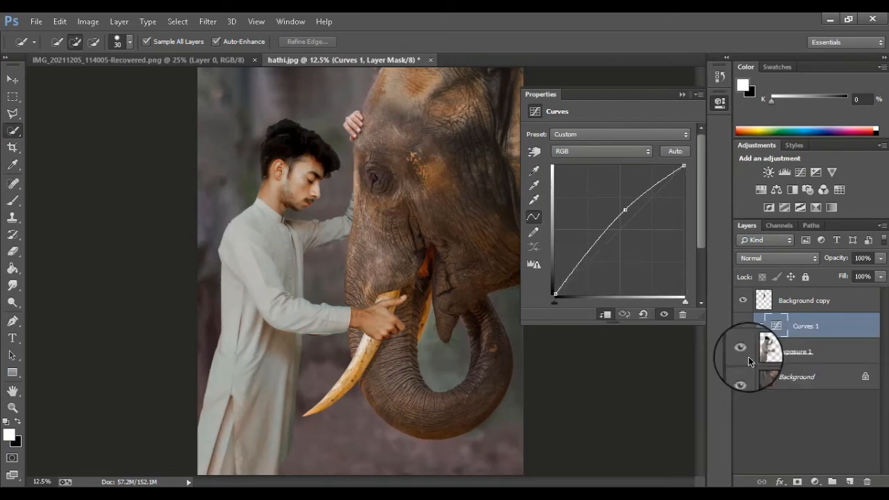
left_click(797, 481, "alt")
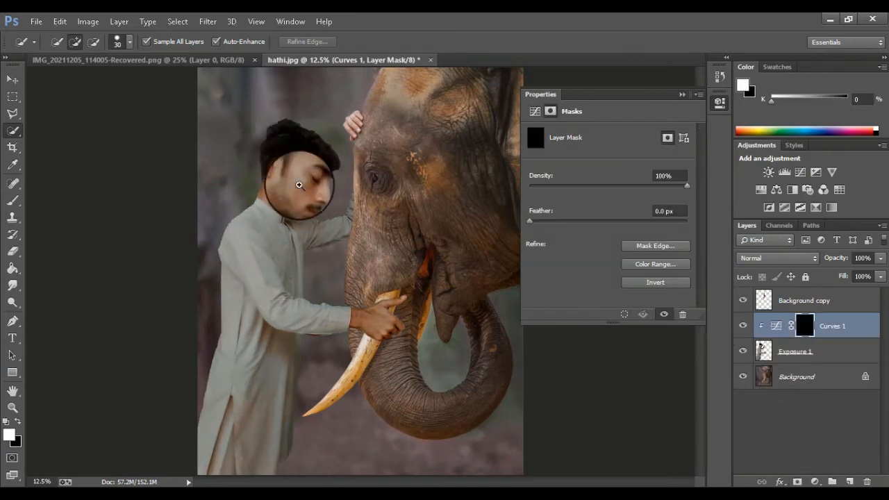
Set the Brush tool to size 186 with 54% flow for painting on the Curves mask over the man's face.
scroll(295, 163, "up", 1)
left_click(13, 200)
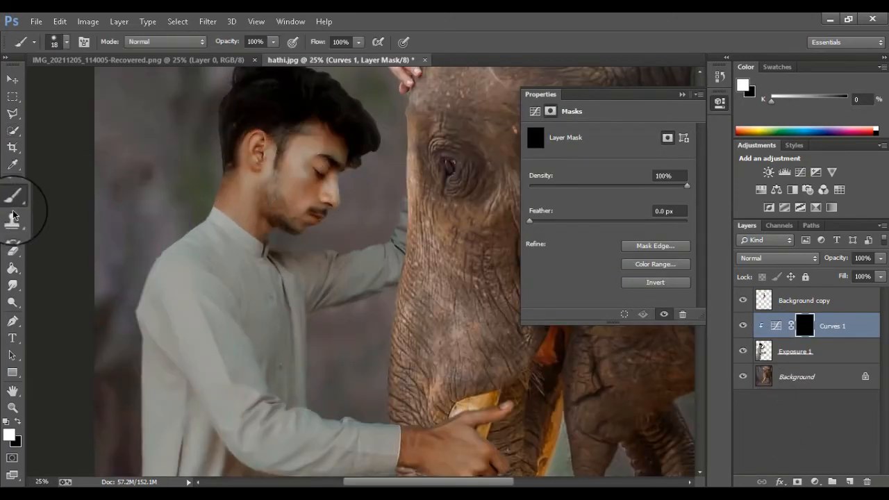
scroll(307, 158, "up", 1)
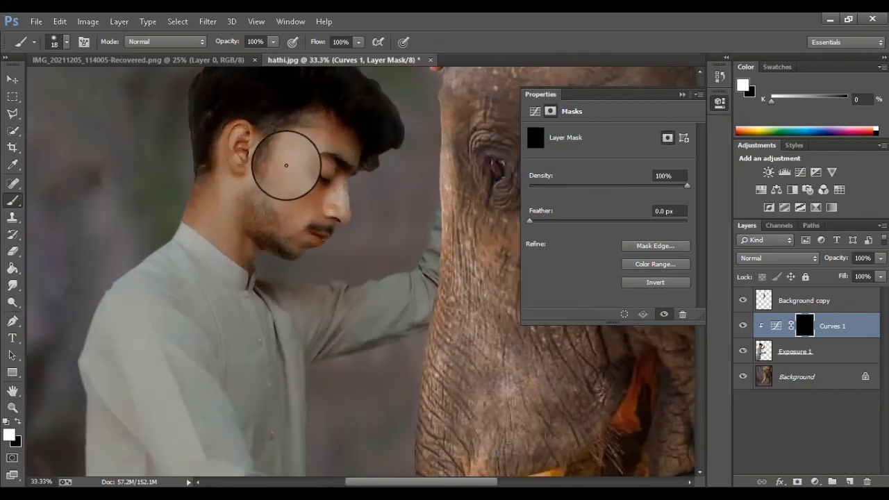
left_click_drag(288, 171, 309, 172)
left_click(359, 43)
left_click_drag(347, 62, 329, 61)
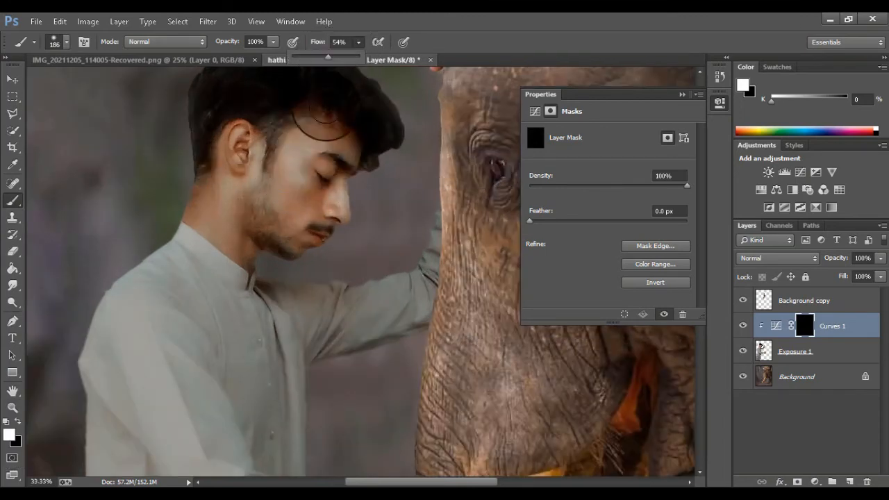
right_click(319, 174)
left_click_drag(399, 238, 396, 240)
Paint white on the Curves mask over the man's face and the hand holding the tusk to reveal the brightening.
mouse_move(304, 193)
left_mouse_down()
mouse_move(300, 166)
mouse_move(327, 200)
mouse_move(318, 137)
mouse_move(284, 199)
mouse_move(238, 227)
mouse_move(244, 147)
mouse_move(201, 226)
mouse_move(231, 236)
mouse_move(312, 225)
left_mouse_up()
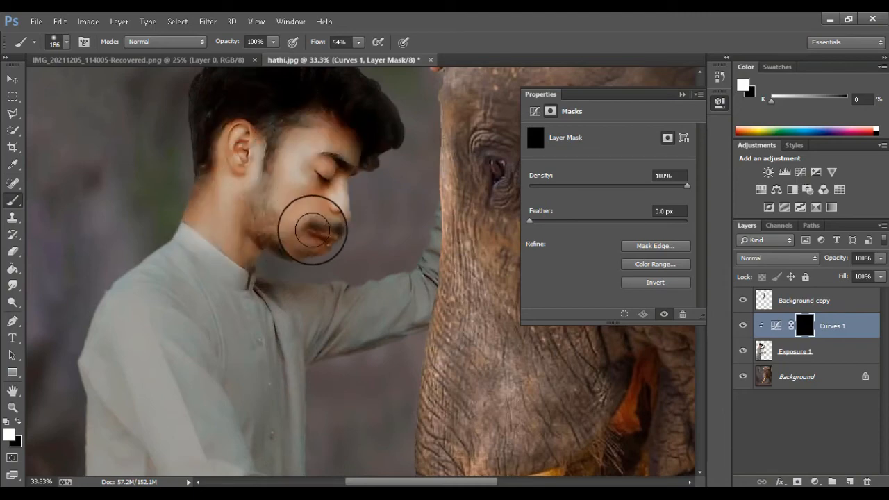
mouse_move(407, 178)
left_mouse_down()
mouse_move(330, 293)
mouse_move(357, 196)
left_mouse_up()
scroll(357, 196, "down", 3)
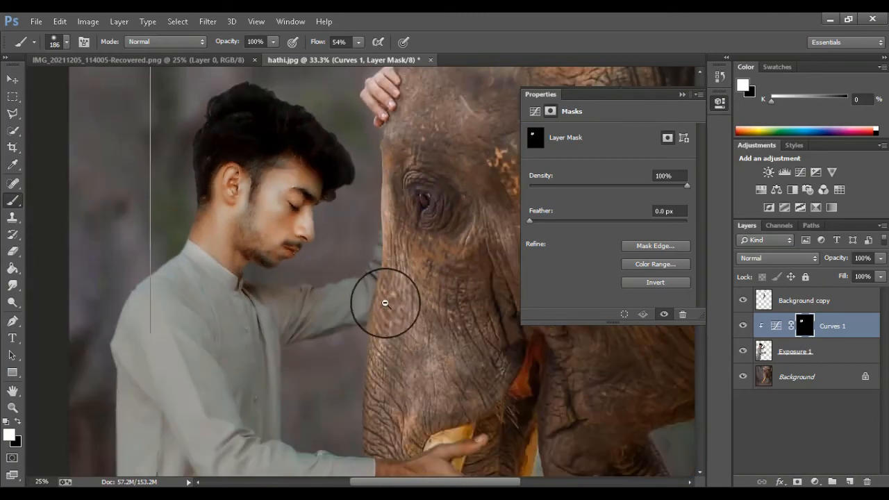
mouse_move(397, 341)
left_mouse_down()
mouse_move(381, 311)
mouse_move(370, 330)
mouse_move(355, 319)
mouse_move(393, 298)
mouse_move(403, 326)
mouse_move(359, 327)
mouse_move(379, 322)
mouse_move(396, 235)
left_mouse_up()
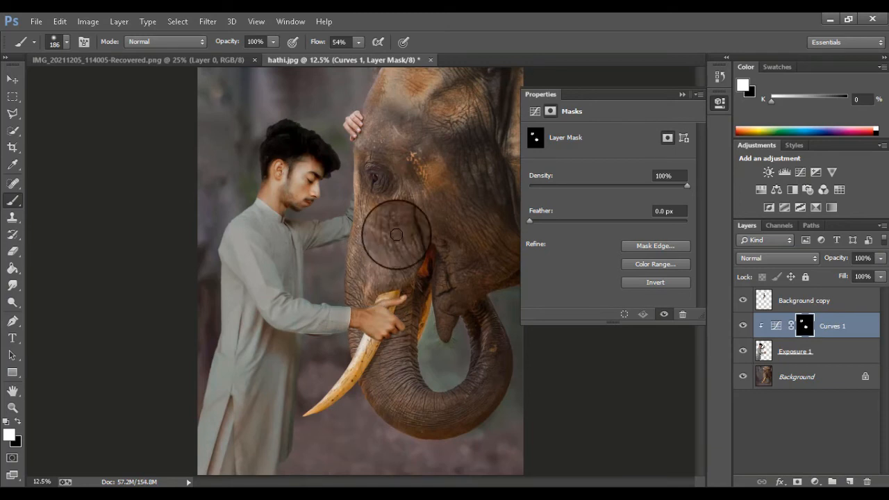
Lower the opacity of the clipped Curves adjustment to 75% and merge it with the man's layer.
left_click(880, 258)
left_click_drag(880, 272, 868, 279)
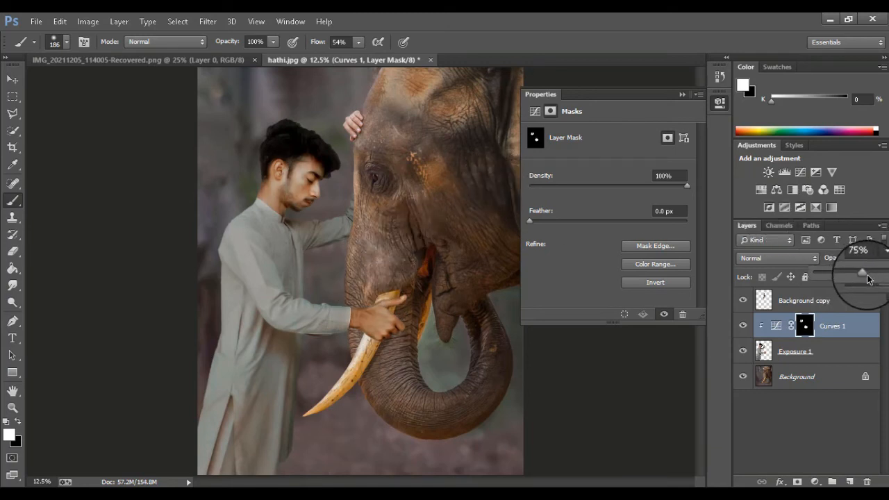
left_click(833, 353, "shift")
key("ctrl+e")
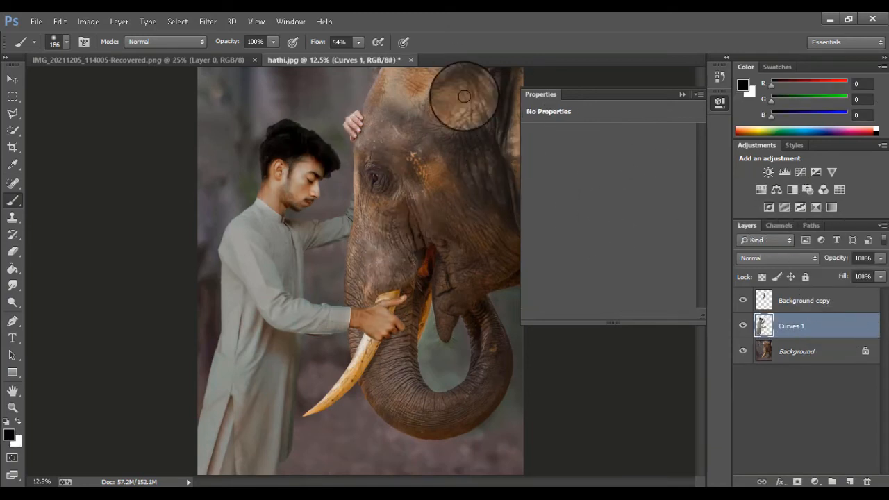
Merge the Background copy, the man's layer and the Background into a single Background layer.
left_click(818, 304, "shift")
left_click(804, 356, "shift")
key("ctrl+e")
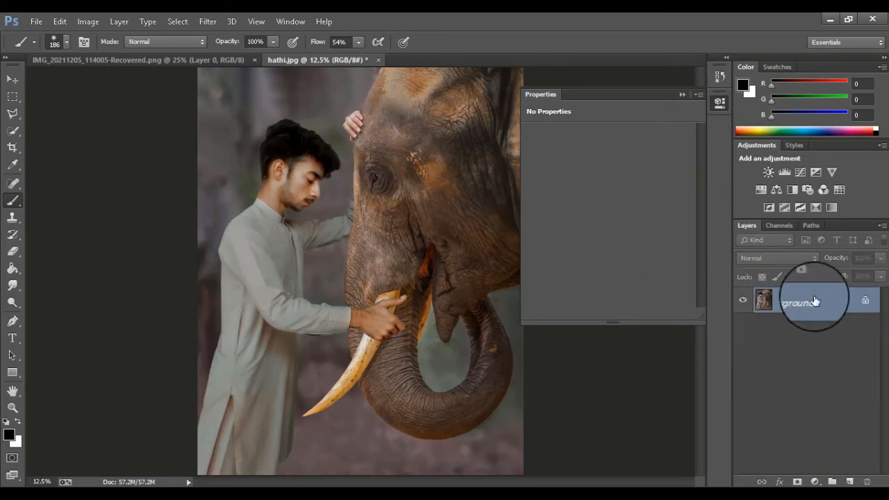
Add a Curves adjustment that lifts highlights and shadows while holding the midtones near neutral, and merge it into the Background.
left_click(800, 172)
left_click_drag(653, 197, 643, 198)
left_click_drag(622, 226, 611, 228)
left_click_drag(585, 258, 619, 228)
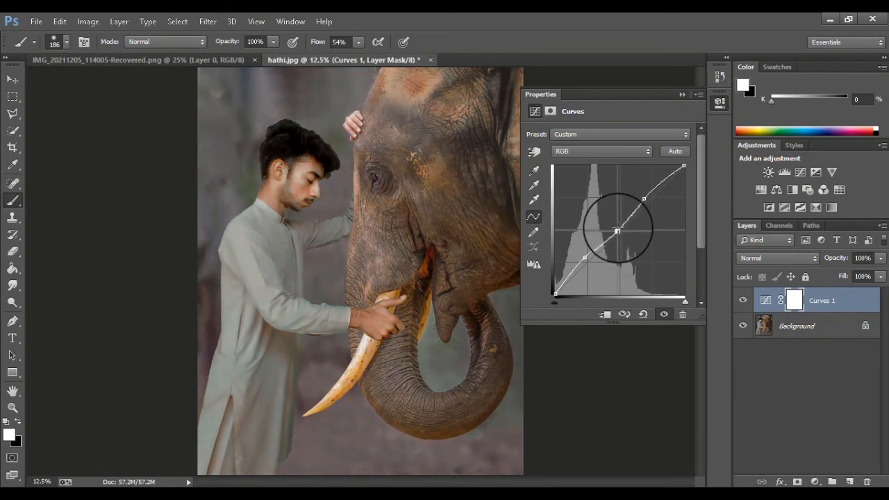
left_click(813, 328, "ctrl")
key("ctrl+e")
Shift the hue of the merged image to -3 with Hue/Saturation.
key("ctrl+u")
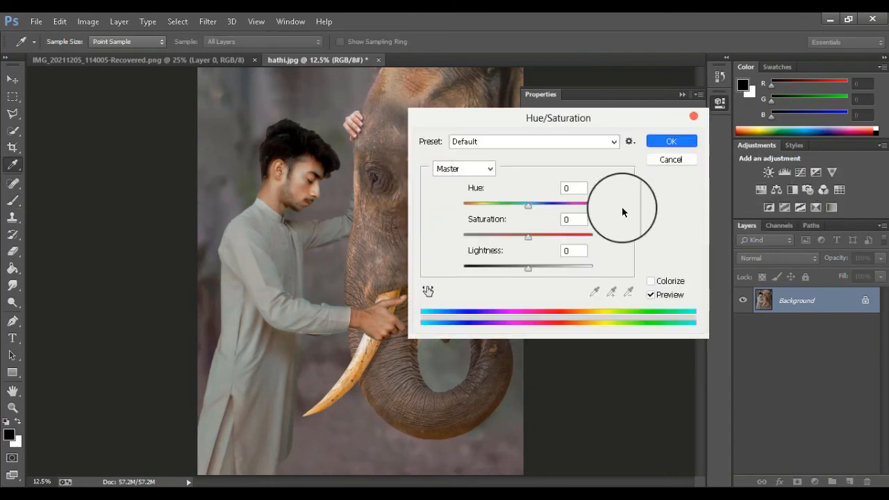
left_click(573, 188)
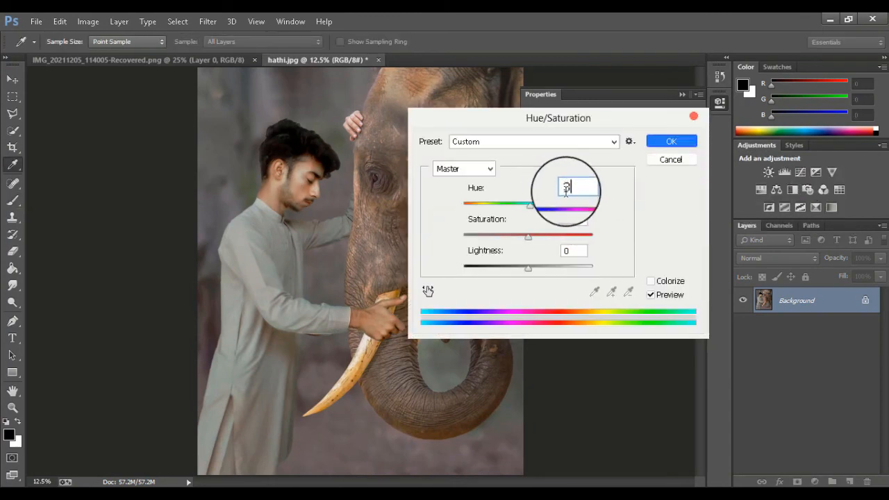
type("8")
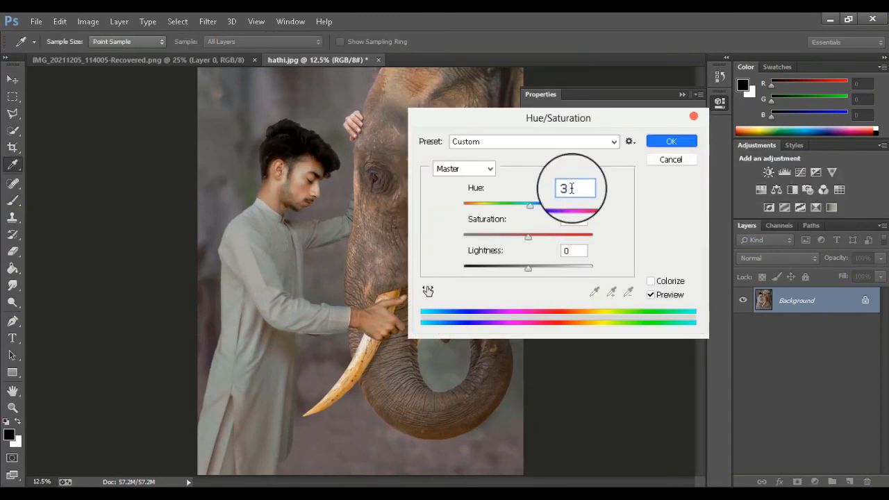
left_click(564, 187)
type("-")
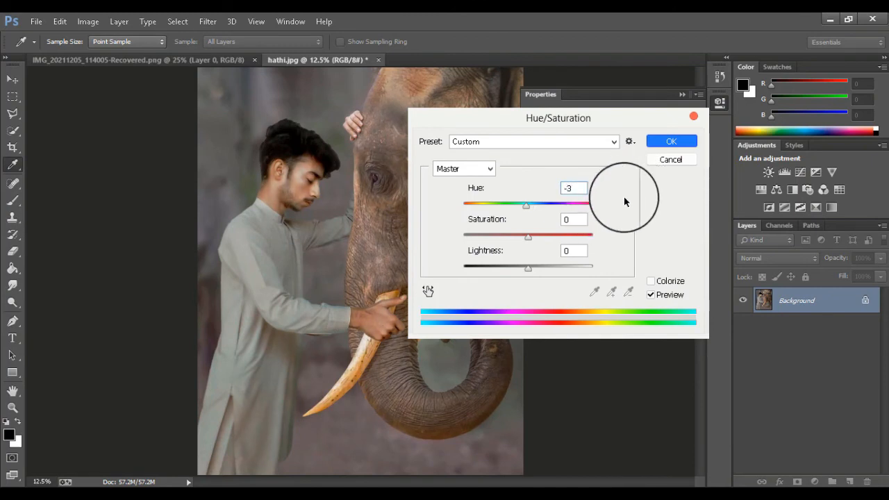
key("Tab")
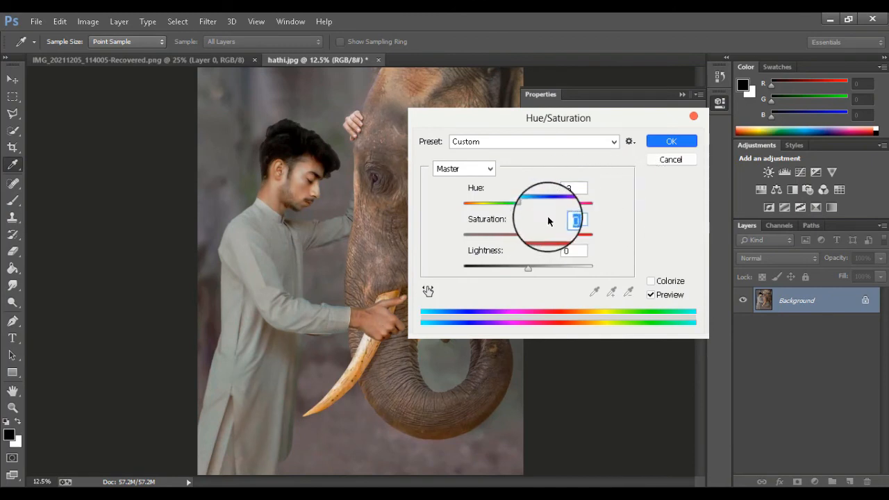
left_click(668, 142)
key("b")
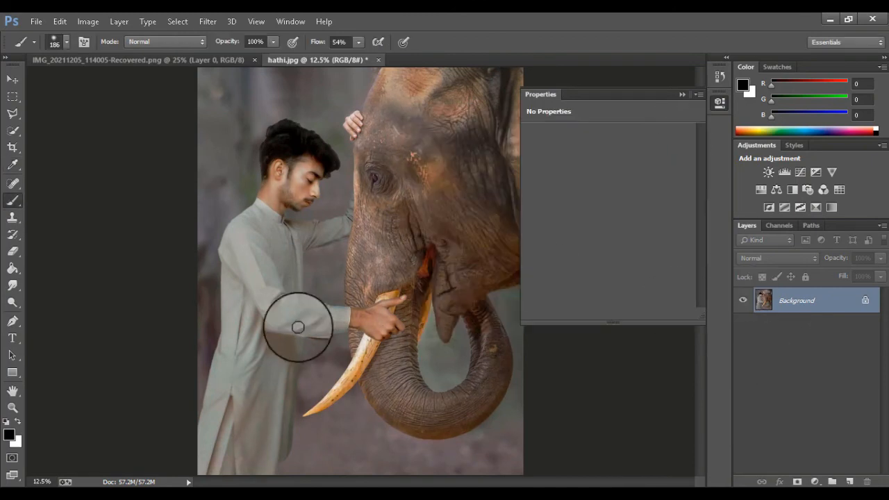
left_click(680, 93)
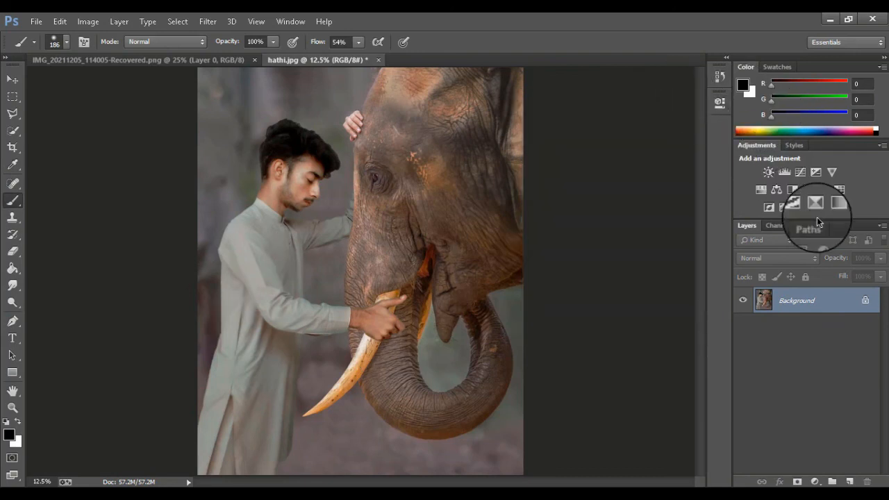
Add an Exposure adjustment over the whole image, lower its exposure to -0.83, and merge it into the Background.
left_click(814, 171)
left_click_drag(612, 168, 599, 177)
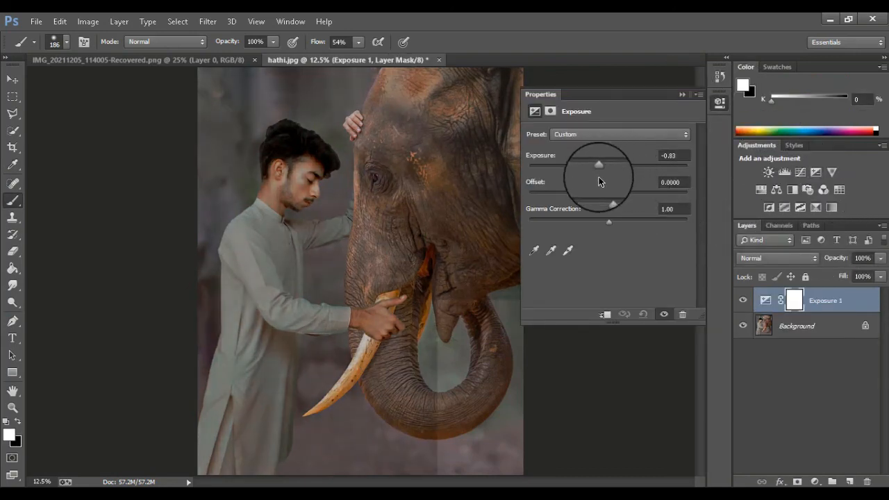
left_click(682, 94)
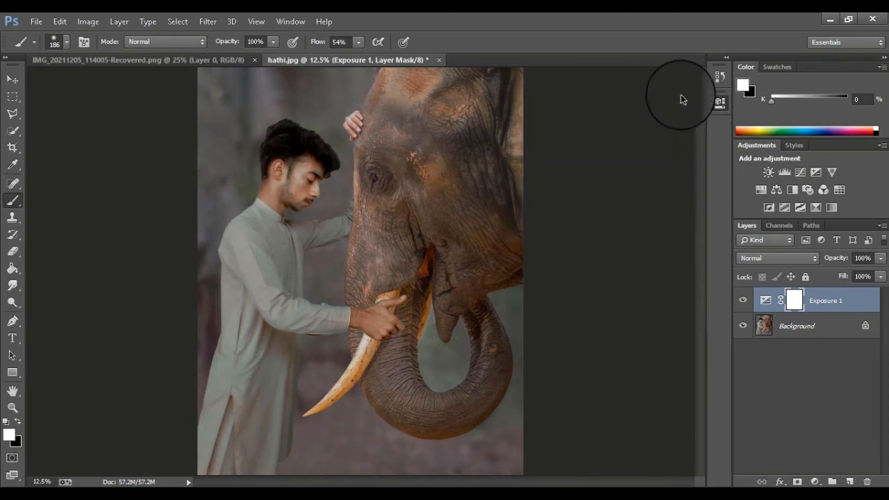
left_click(818, 333, "ctrl")
key("ctrl+e")
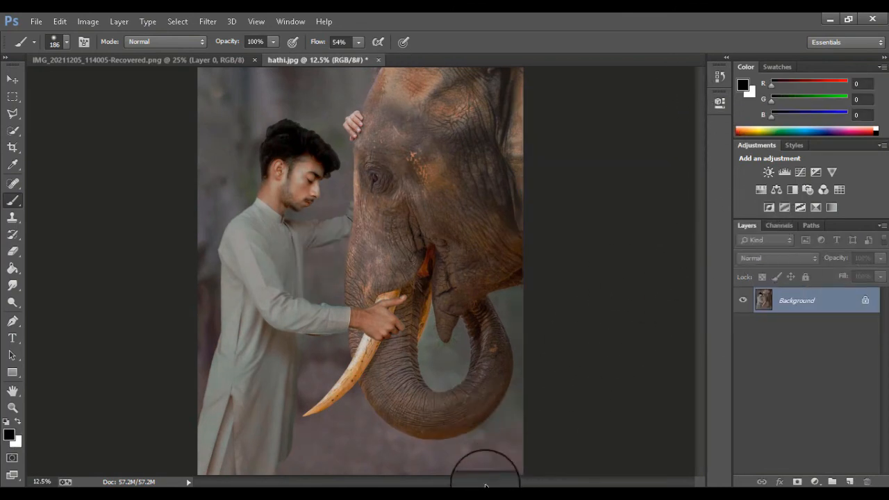
left_click(446, 497)
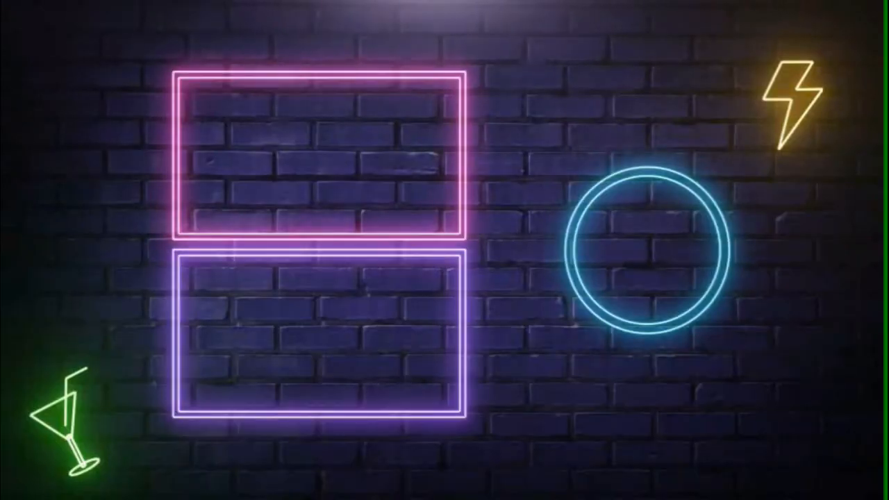